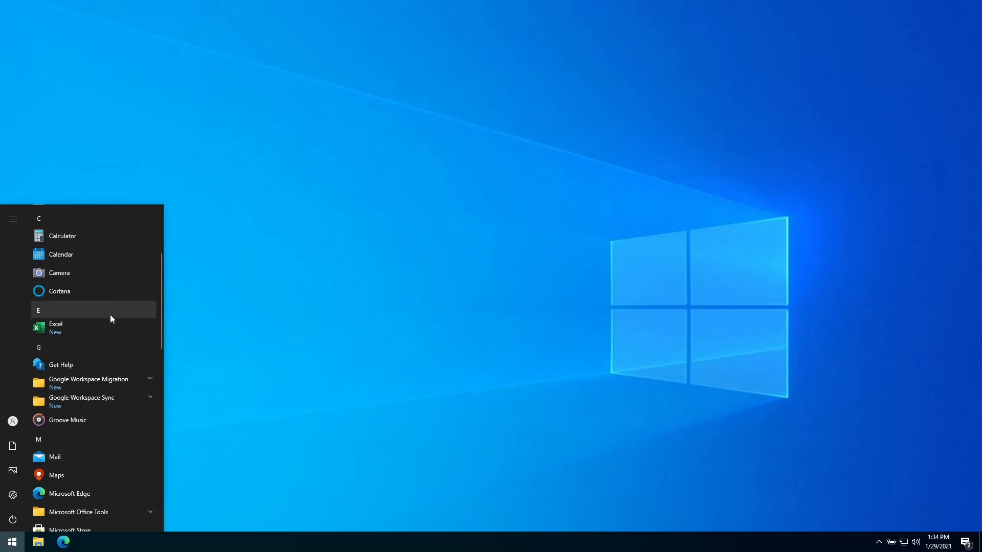
In Edge, search 'google drive file stream' and open the 'Deploy Drive File Stream' help article.
{"action": "left_click", "coordinate": [73, 548]}
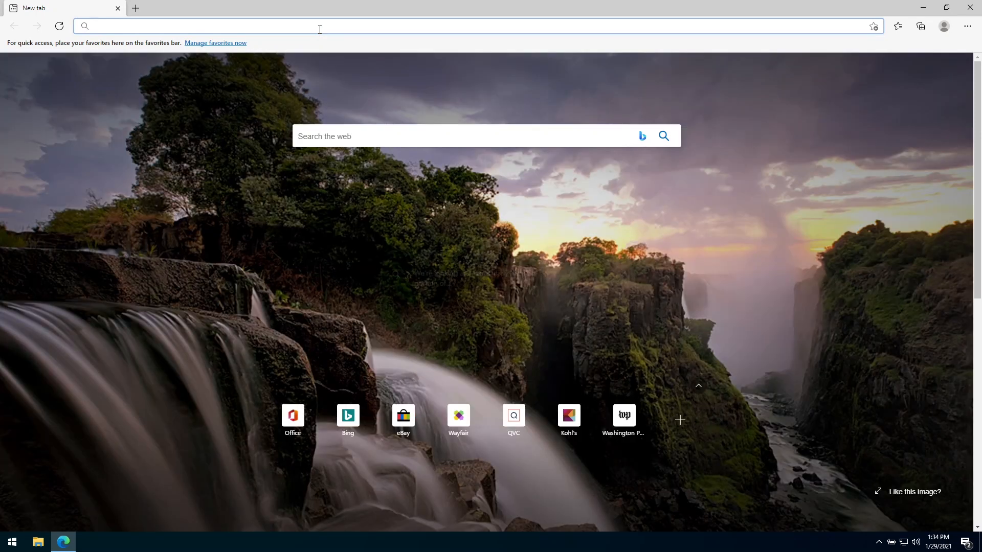
{"action": "type", "text": "google drive file "}
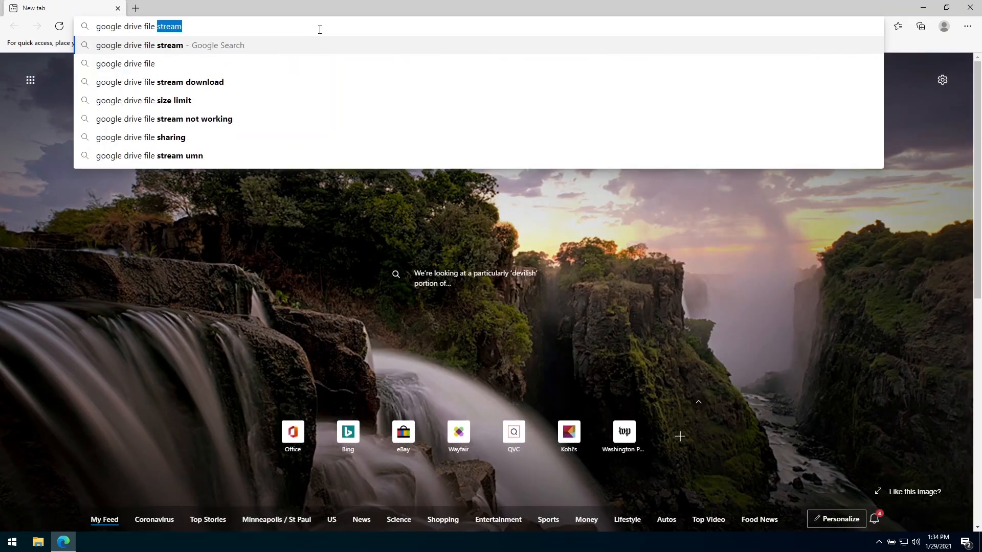
{"action": "type", "text": "stream"}
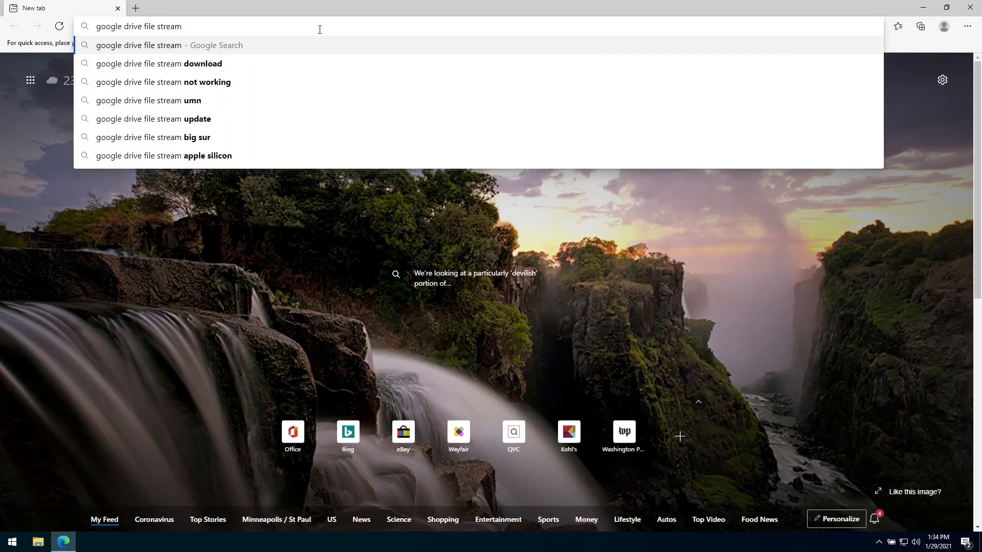
{"action": "key", "text": "Return"}
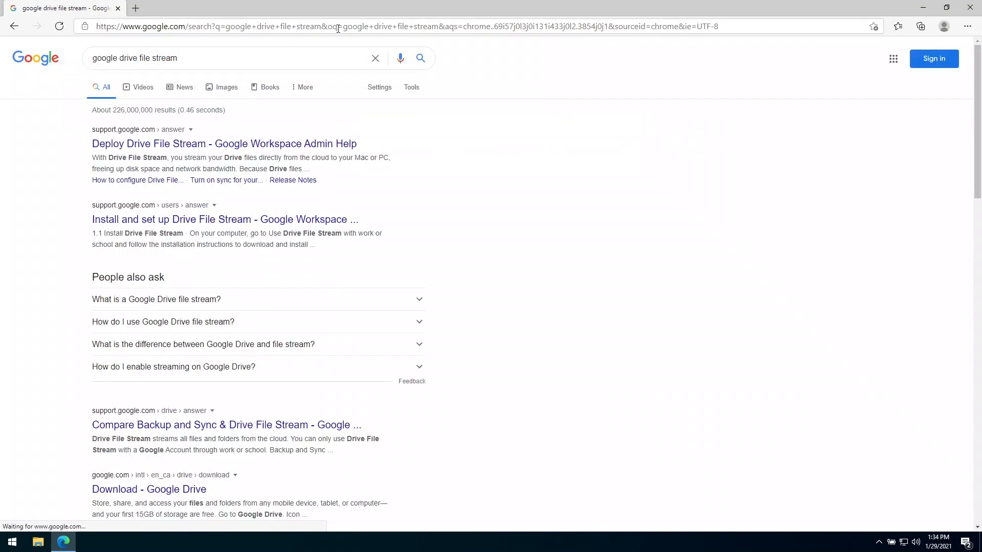
{"action": "left_click", "coordinate": [151, 144]}
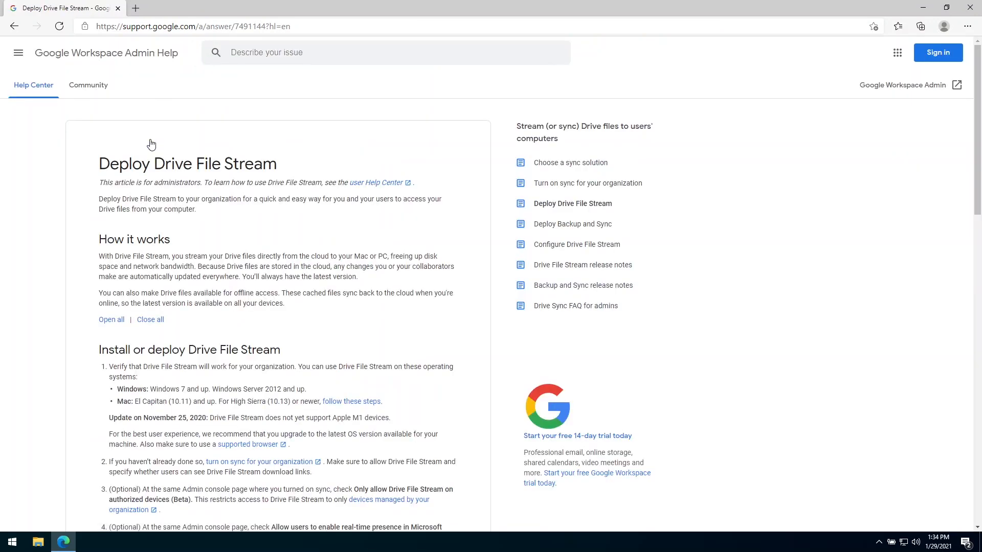
Download GoogleDriveFSSetup.exe from the Windows install section, then close Edge.
{"action": "scroll", "coordinate": [221, 215], "scroll_direction": "down", "scroll_amount": 8}
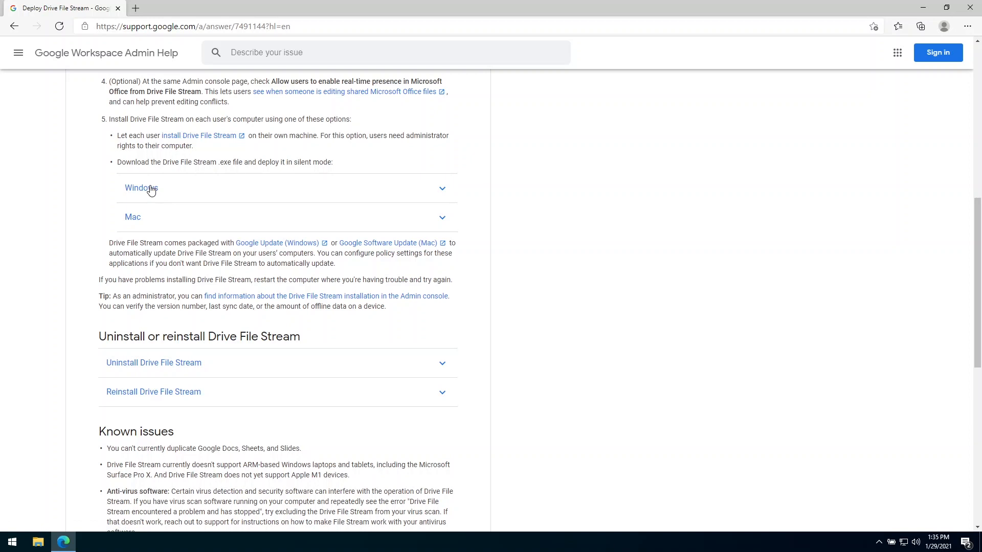
{"action": "left_click", "coordinate": [150, 189]}
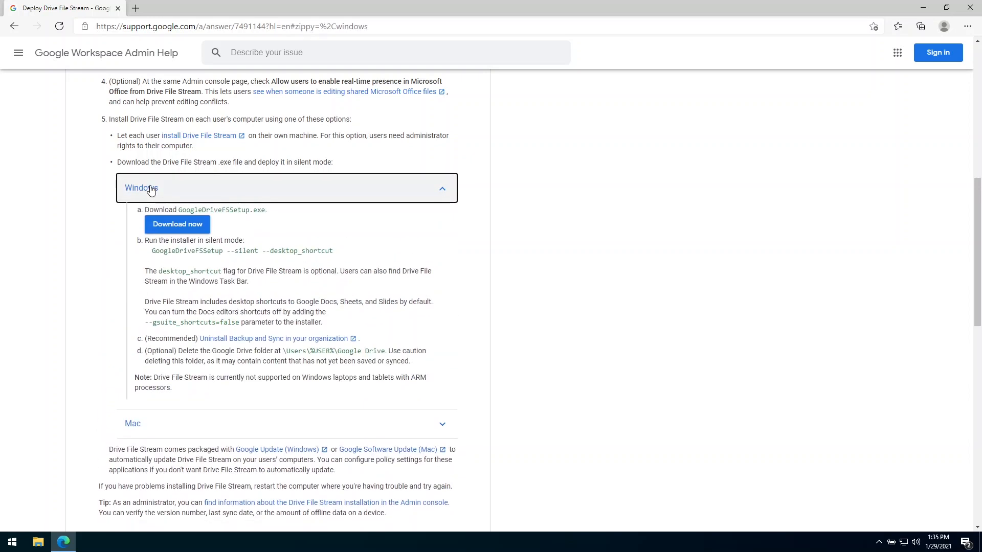
{"action": "left_click", "coordinate": [186, 226]}
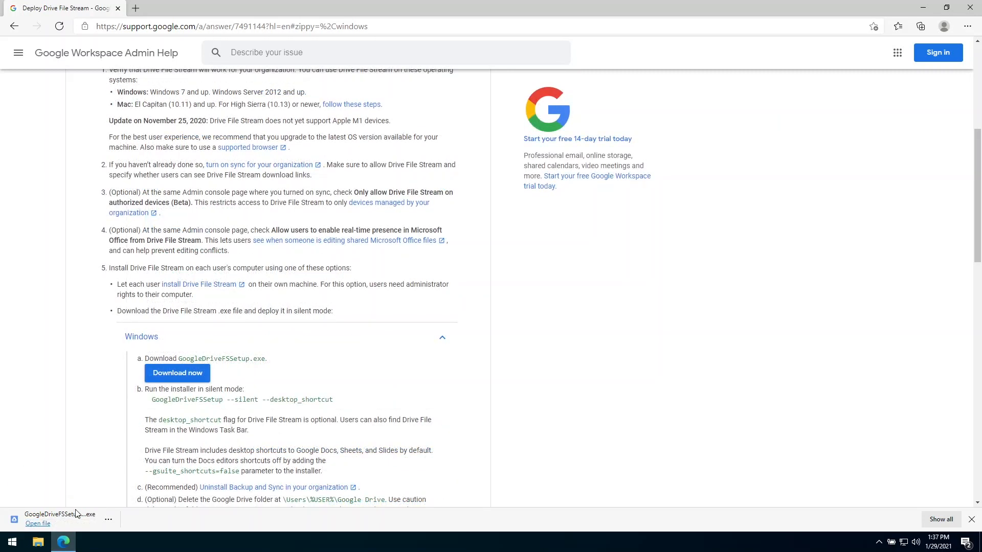
{"action": "left_click", "coordinate": [977, 13]}
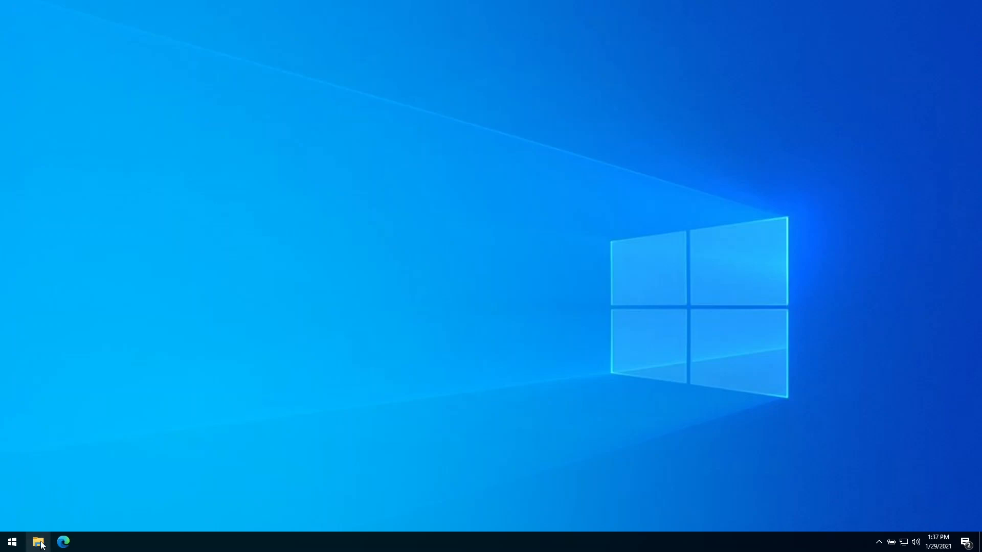
Run GoogleDriveFSSetup from the Downloads folder in File Explorer.
{"action": "left_click", "coordinate": [38, 542]}
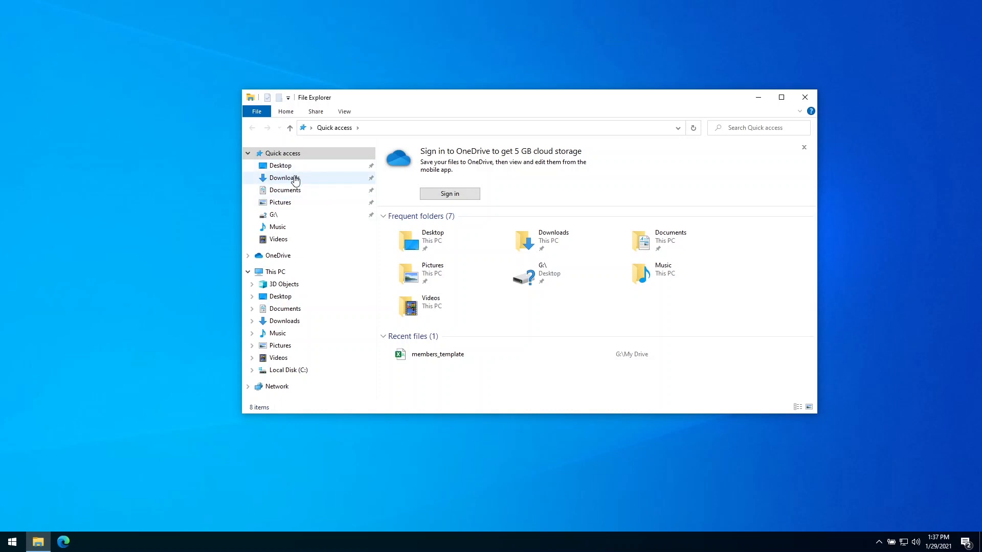
{"action": "left_click", "coordinate": [285, 321]}
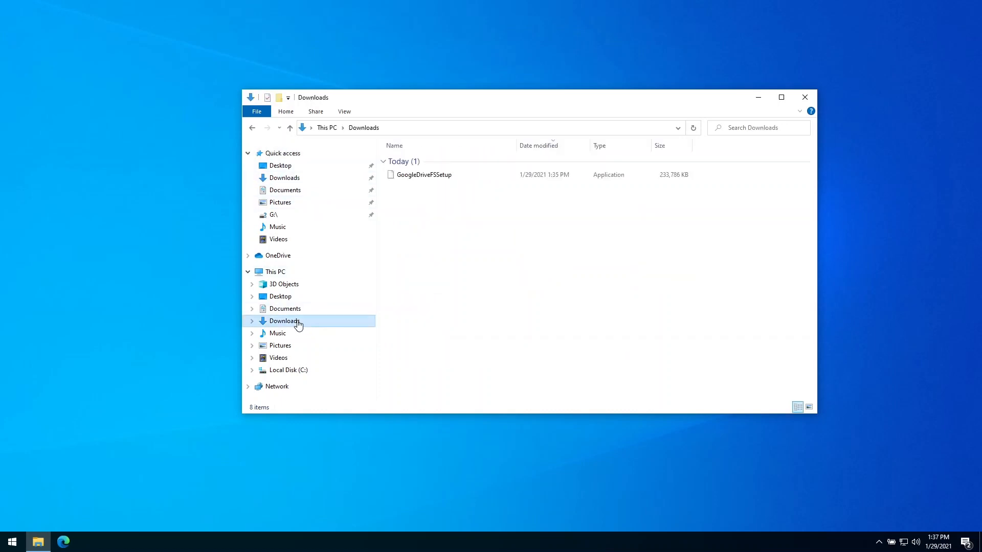
{"action": "double_click", "coordinate": [436, 179]}
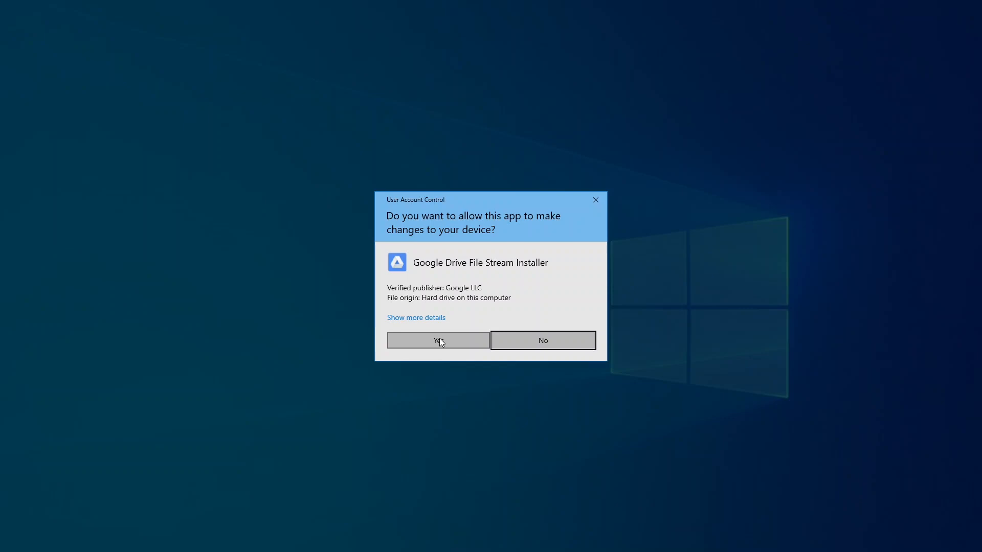
Approve the UAC prompt and install with Docs, Sheets and Slides desktop shortcuts unticked.
{"action": "left_click", "coordinate": [438, 340]}
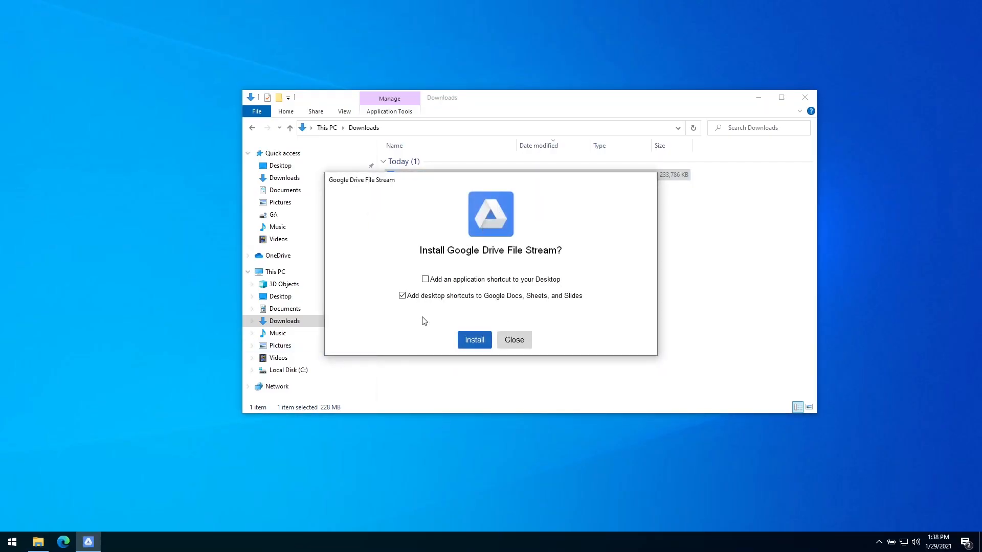
{"action": "left_click", "coordinate": [402, 296]}
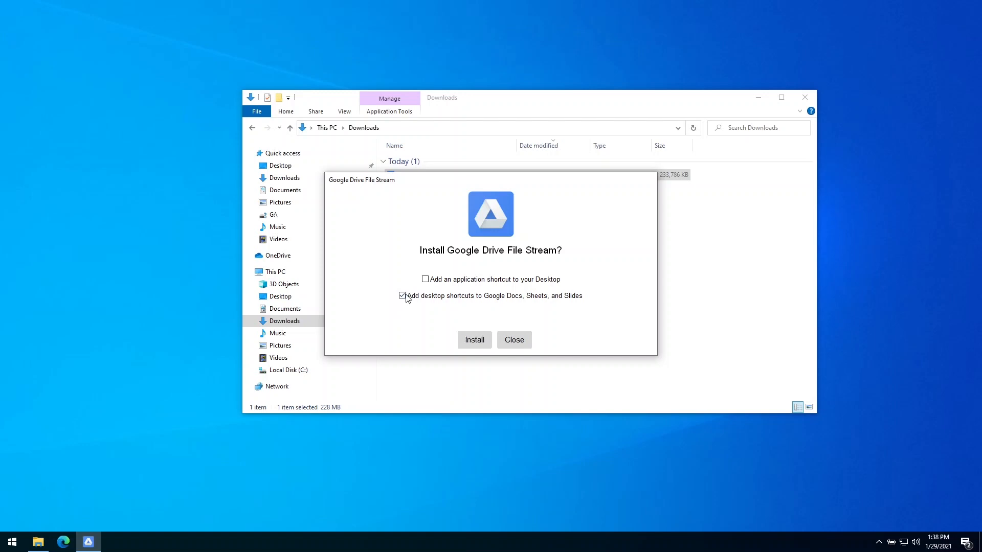
{"action": "left_click", "coordinate": [476, 343]}
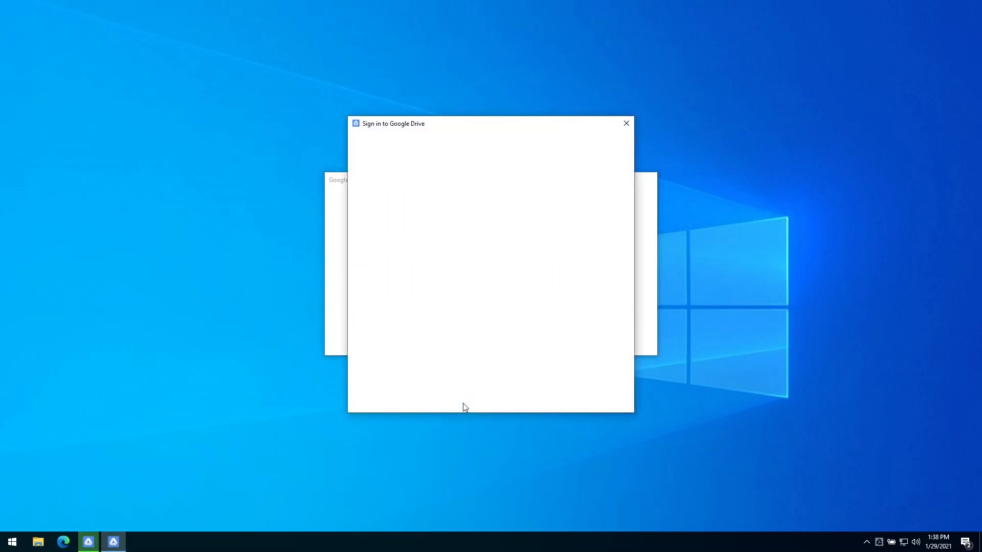
Sign in to Drive File Stream with the work account e-mail and password.
{"action": "left_click", "coordinate": [653, 337]}
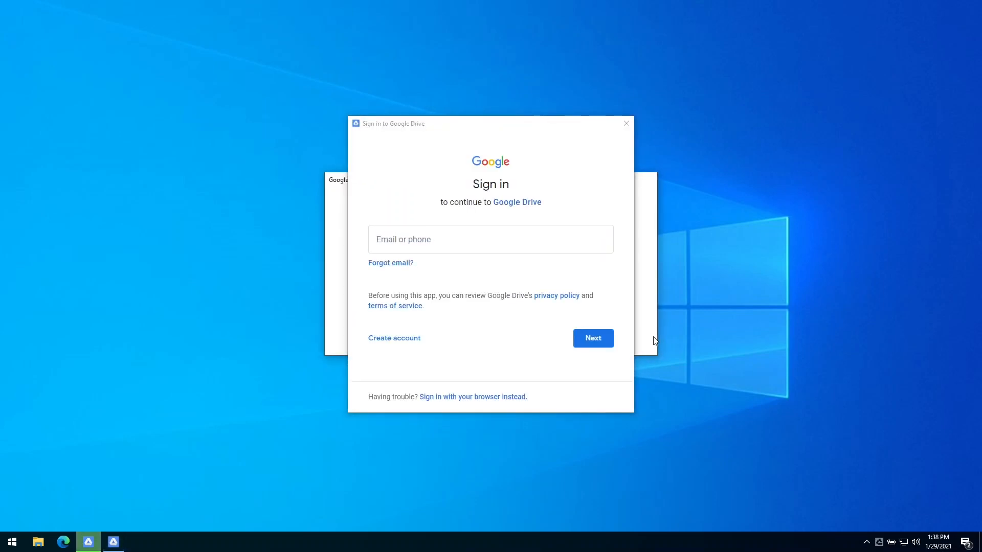
{"action": "left_click", "coordinate": [498, 245]}
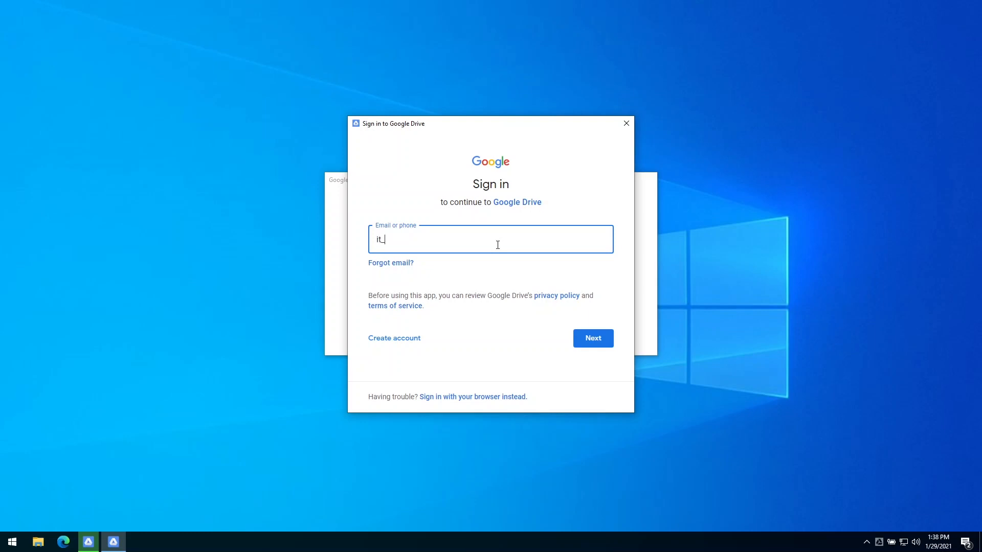
{"action": "key", "text": "Return"}
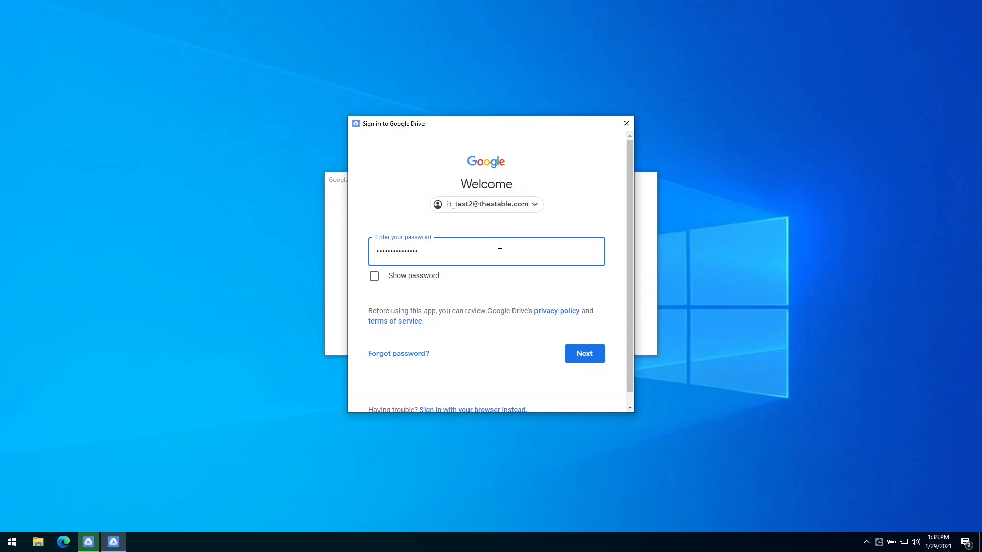
{"action": "left_click", "coordinate": [585, 353]}
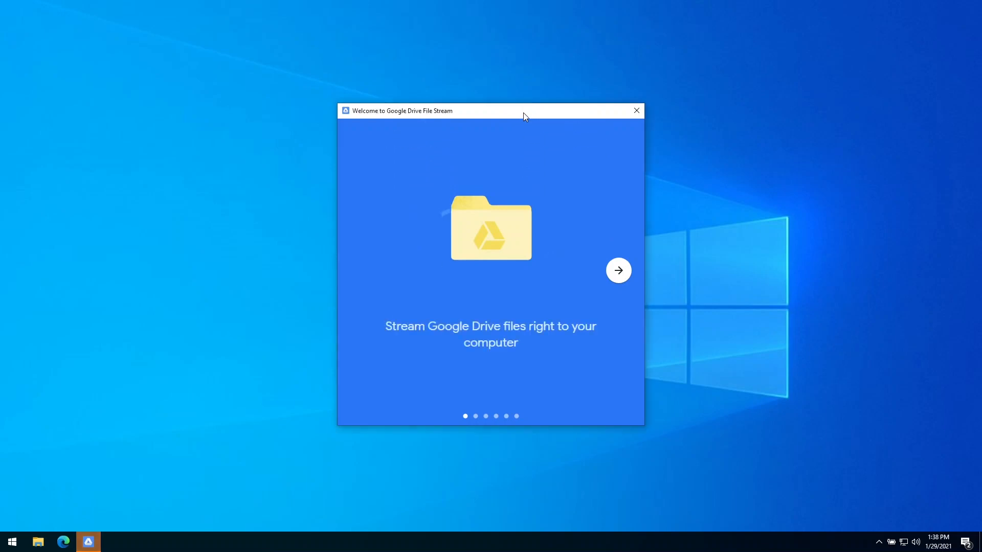
Step through the welcome tour and close it.
{"action": "left_click_drag", "start_coordinate": [524, 113], "coordinate": [503, 122]}
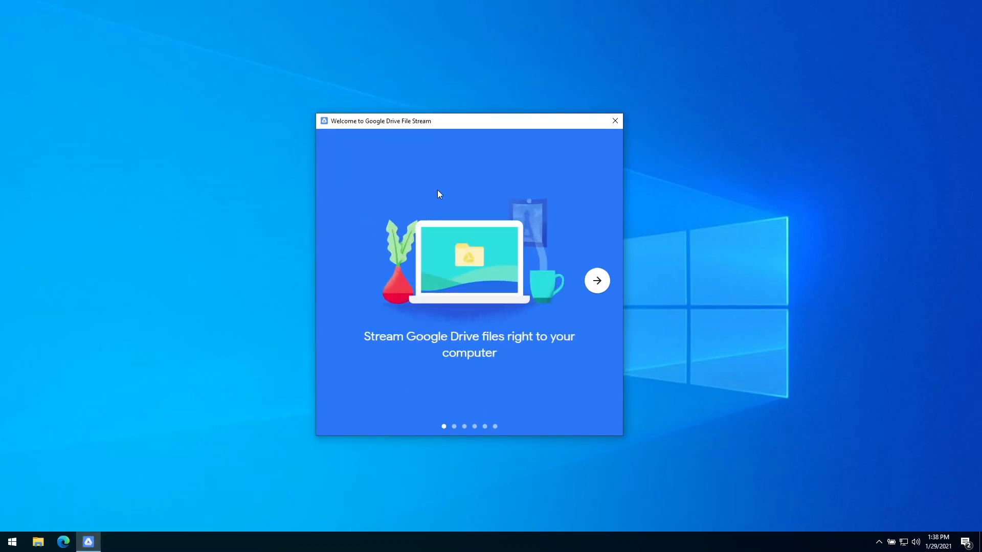
{"action": "left_click", "coordinate": [598, 281]}
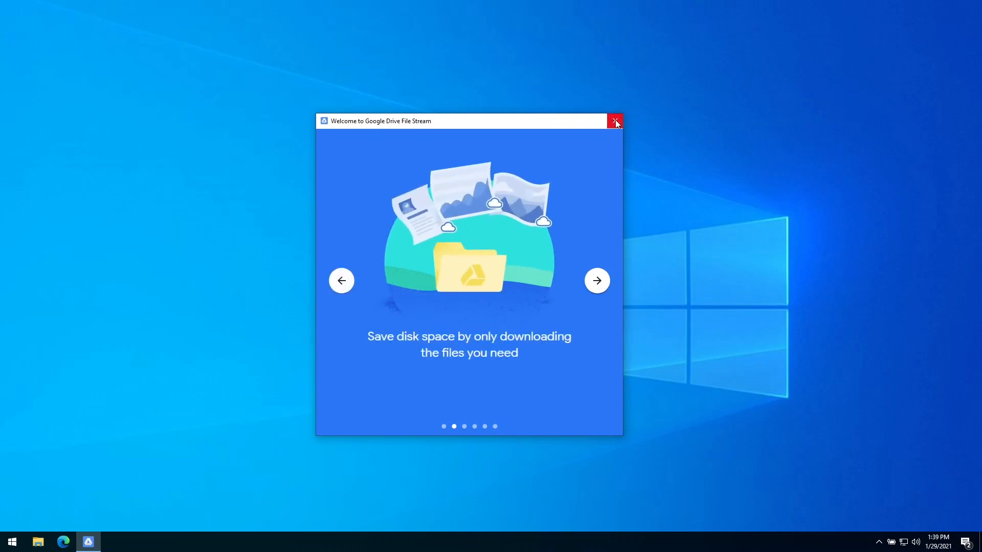
{"action": "left_click", "coordinate": [615, 121]}
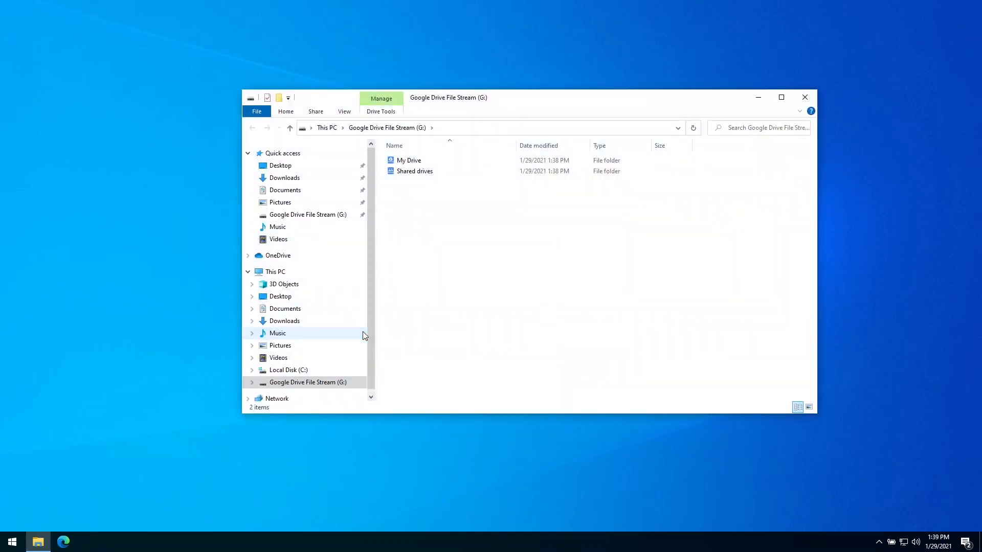
Enlarge the File Explorer window and open My Drive on the Google Drive File Stream (G:) drive.
{"action": "left_click_drag", "start_coordinate": [603, 97], "coordinate": [517, 114]}
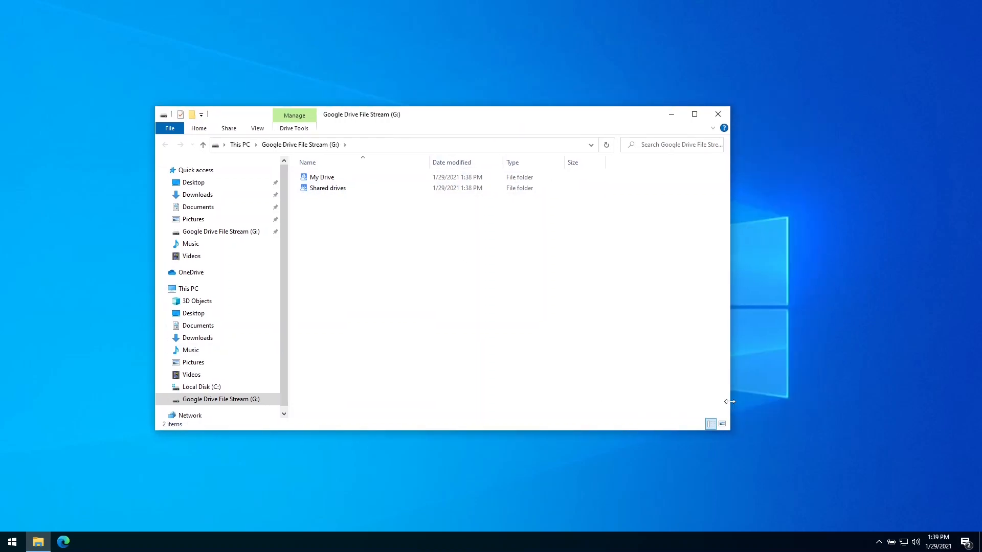
{"action": "left_click_drag", "start_coordinate": [730, 404], "coordinate": [860, 394]}
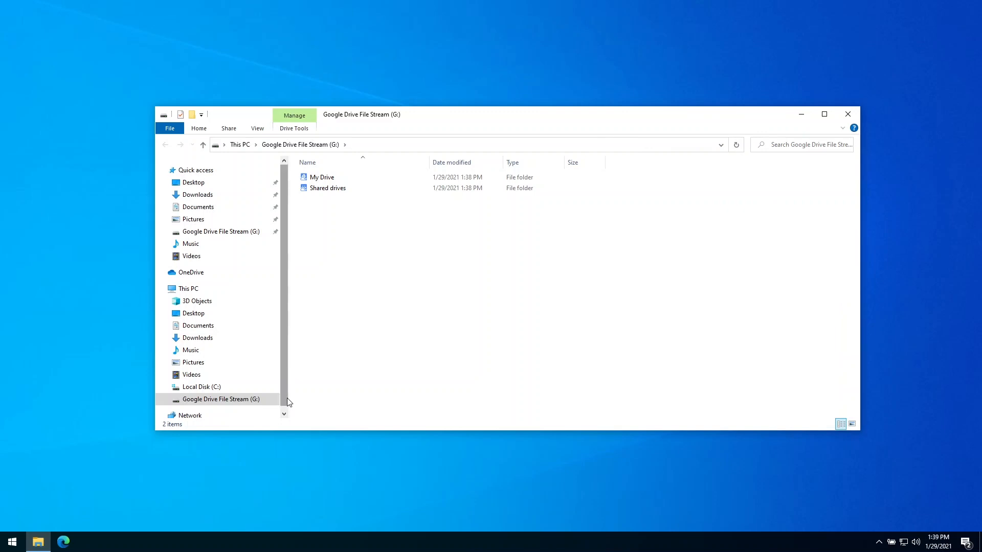
{"action": "left_click_drag", "start_coordinate": [287, 398], "coordinate": [333, 395]}
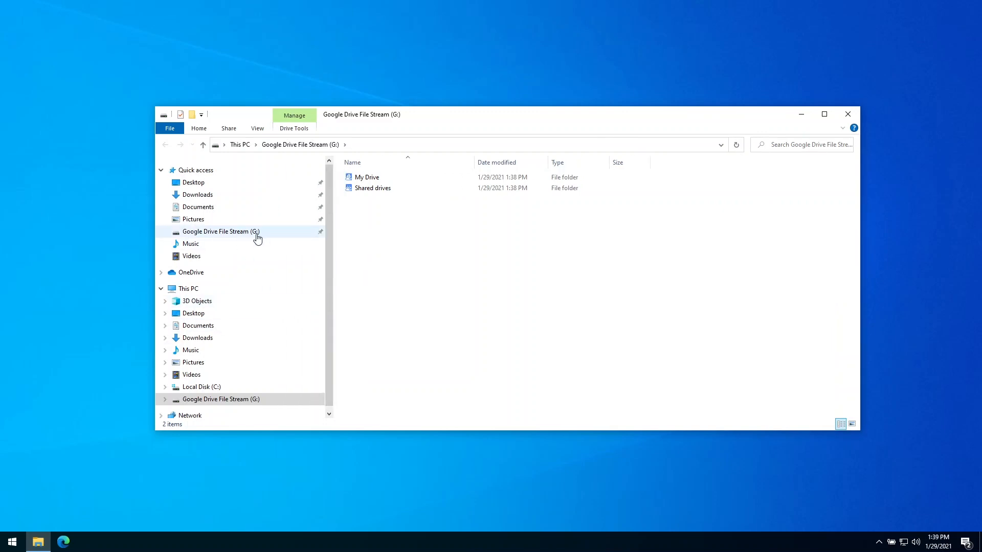
{"action": "left_click", "coordinate": [202, 290]}
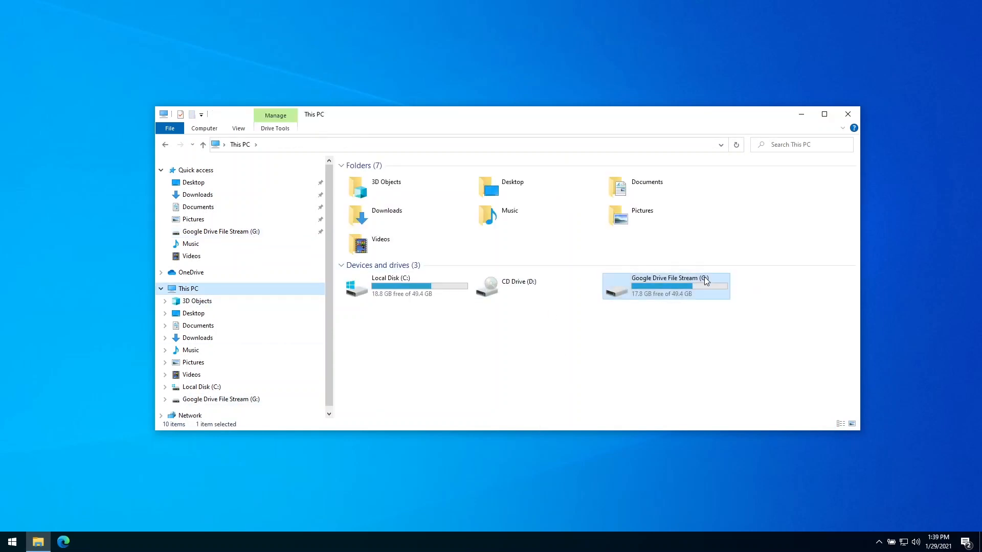
{"action": "double_click", "coordinate": [664, 287]}
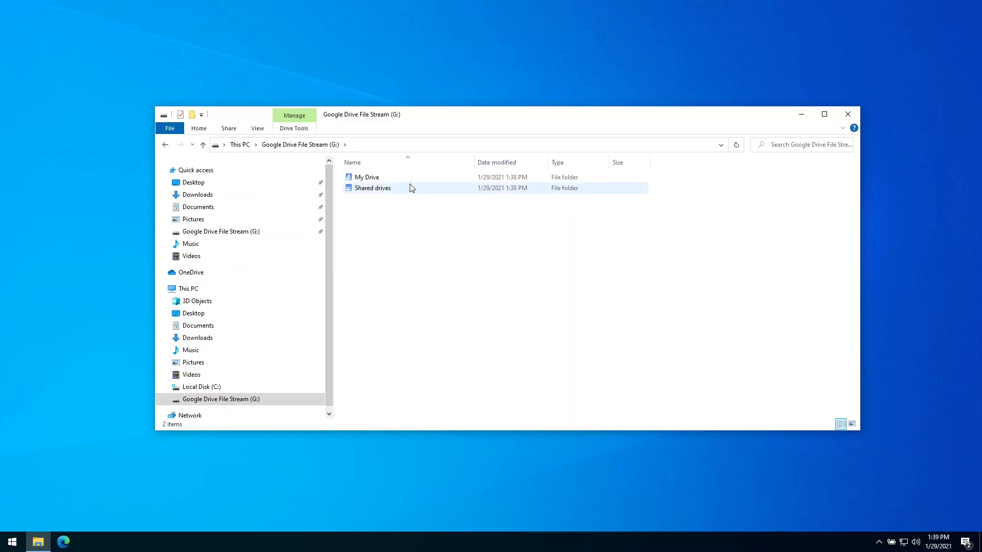
{"action": "left_click", "coordinate": [410, 189]}
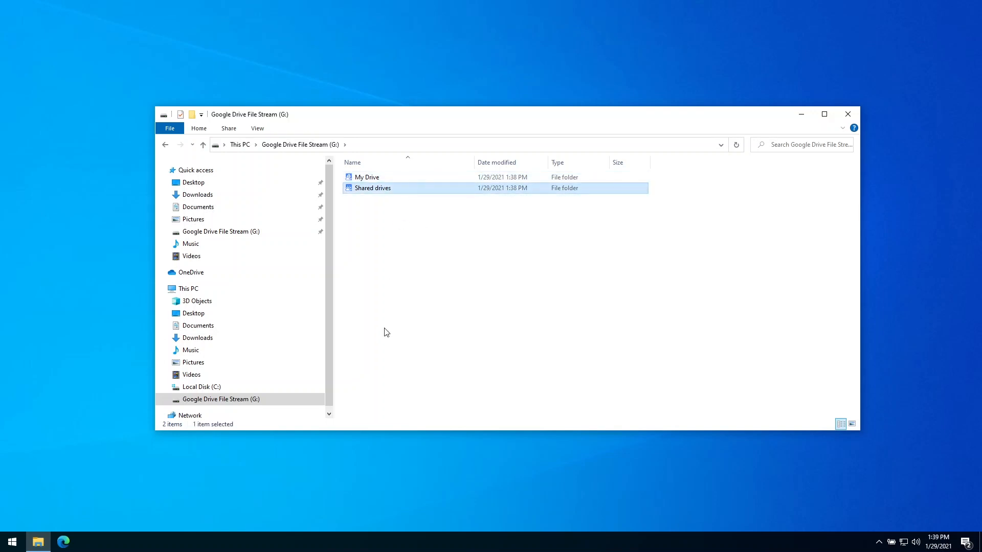
{"action": "double_click", "coordinate": [400, 179]}
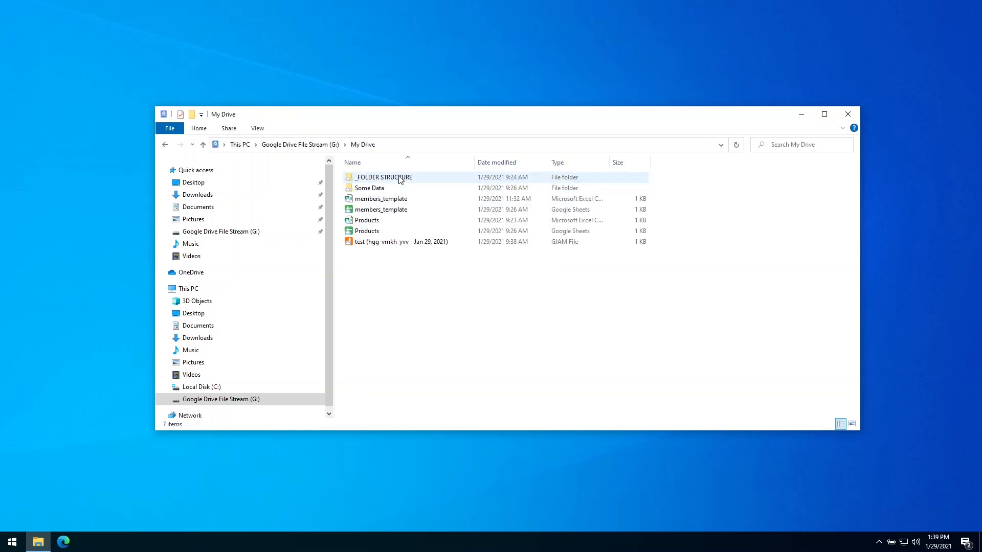
Browse Shared drives into the empty _BRAND PARTNERS drive, then return to My Drive.
{"action": "left_click_drag", "start_coordinate": [546, 122], "coordinate": [550, 93]}
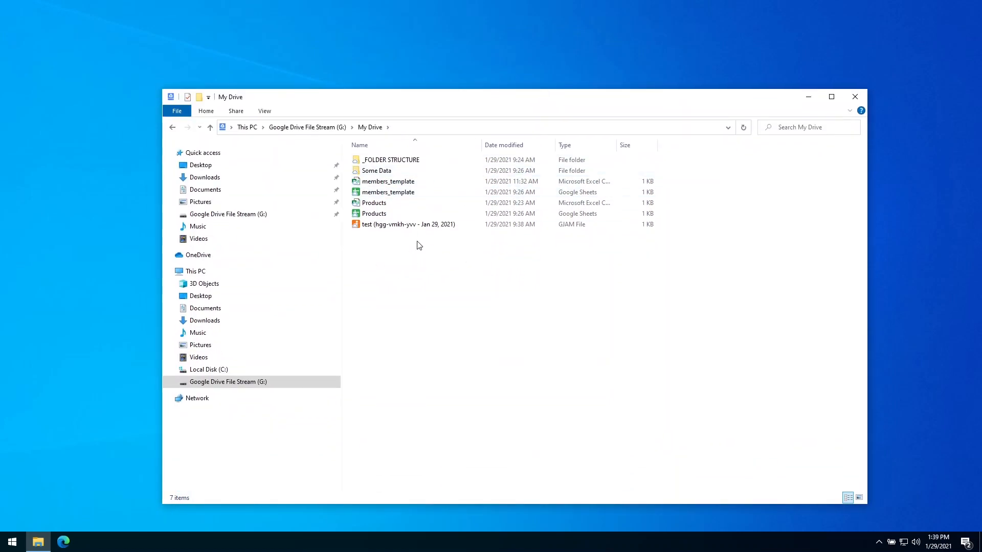
{"action": "left_click", "coordinate": [307, 127]}
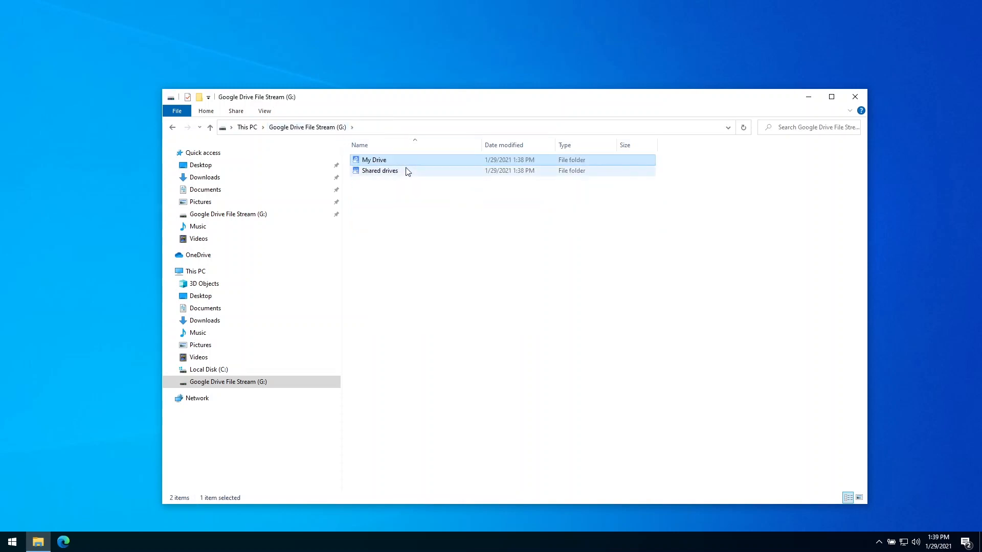
{"action": "double_click", "coordinate": [398, 171]}
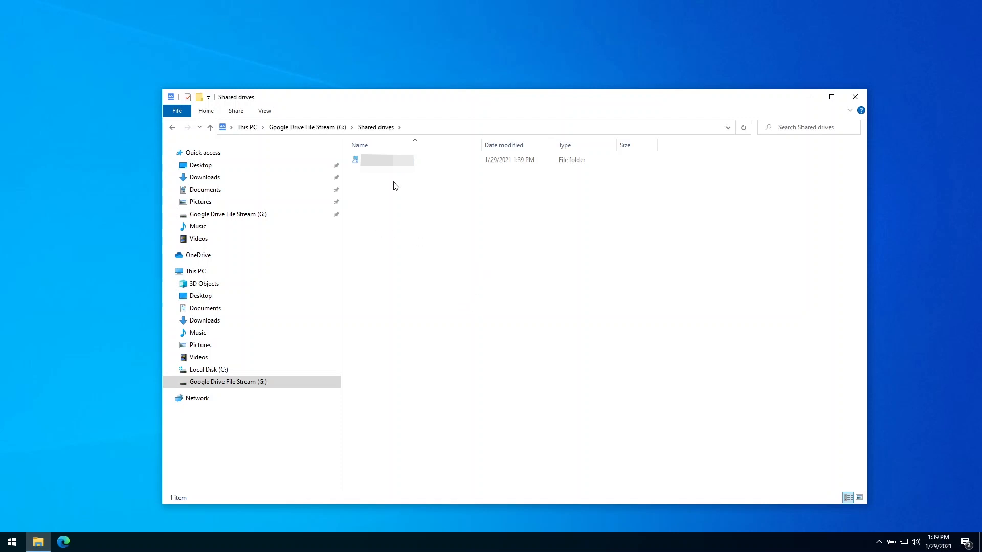
{"action": "left_click", "coordinate": [427, 162]}
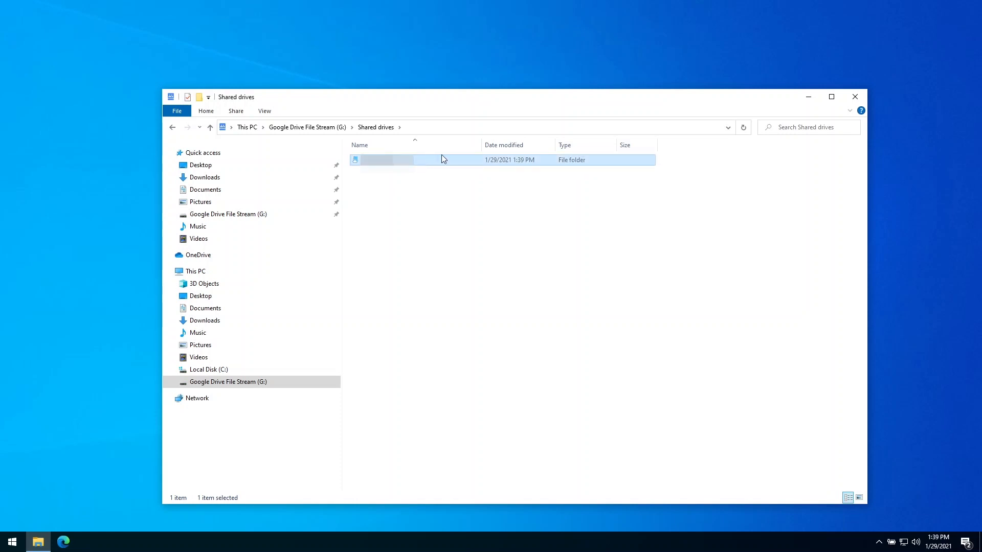
{"action": "double_click", "coordinate": [442, 156]}
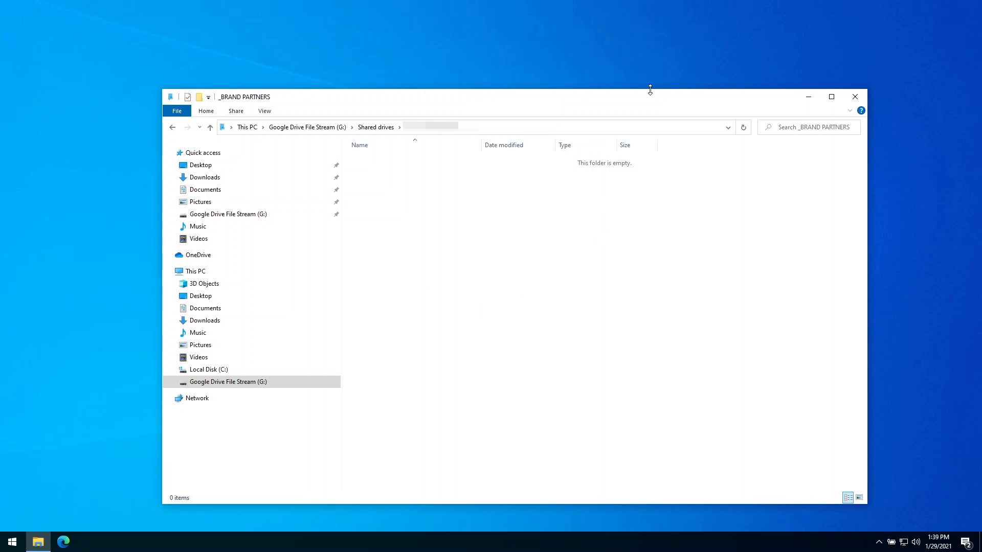
{"action": "left_click_drag", "start_coordinate": [650, 89], "coordinate": [650, 110]}
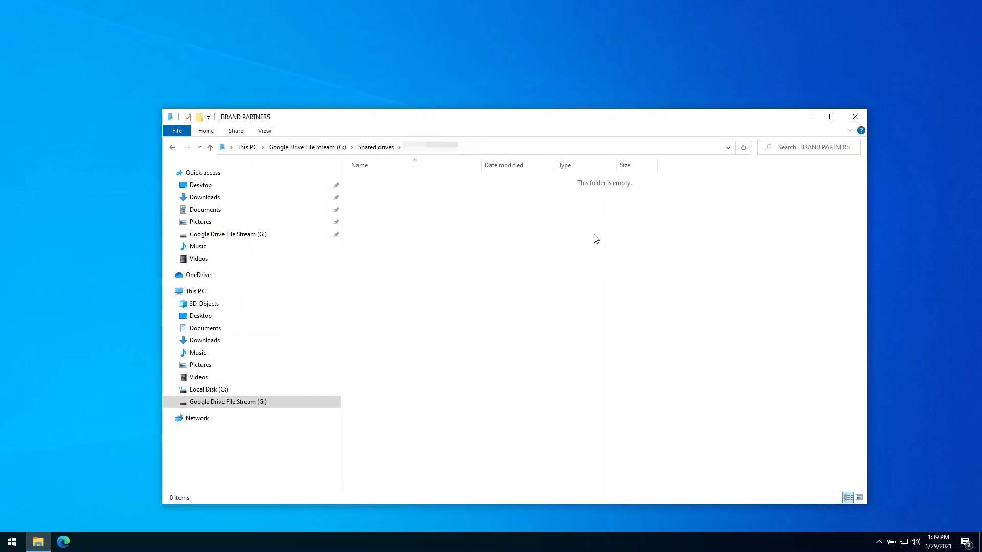
{"action": "left_click", "coordinate": [317, 148]}
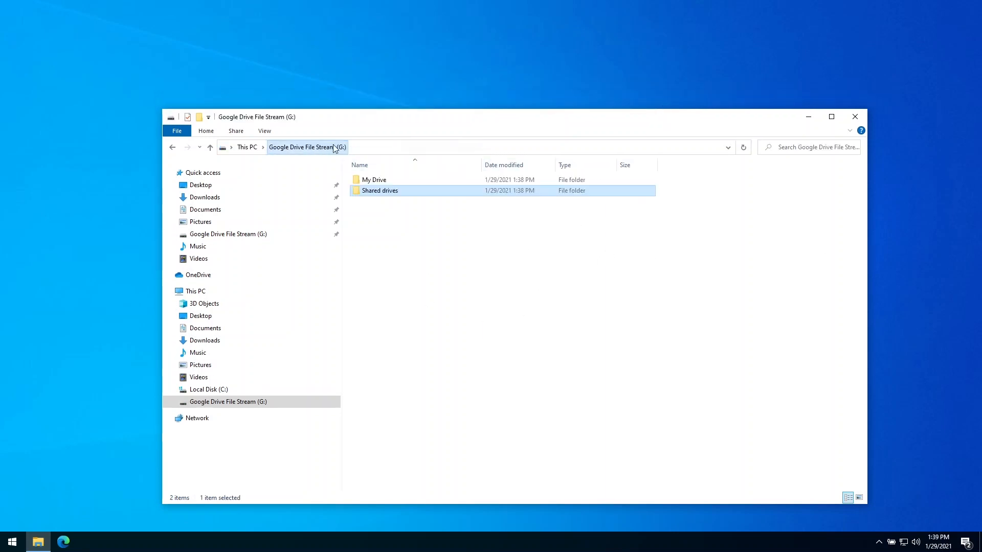
{"action": "double_click", "coordinate": [419, 182]}
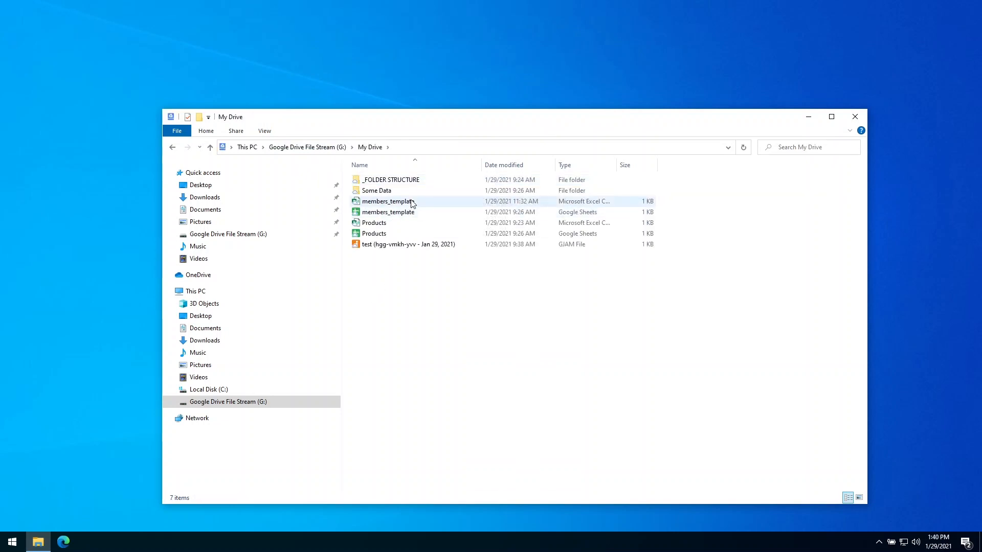
Open members_template in Excel, enter 'Add changes' in D7 and clear D4.
{"action": "double_click", "coordinate": [412, 202]}
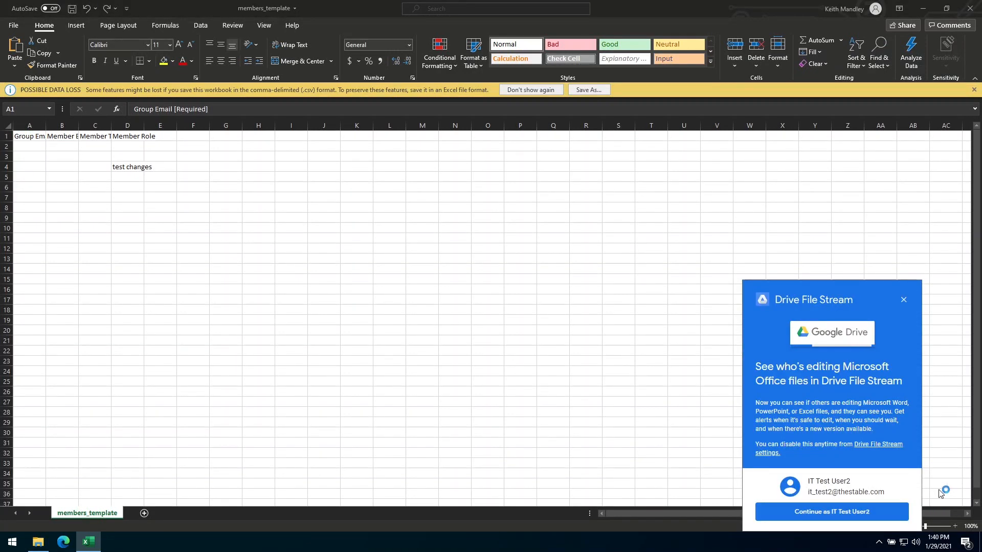
{"action": "left_click", "coordinate": [848, 512]}
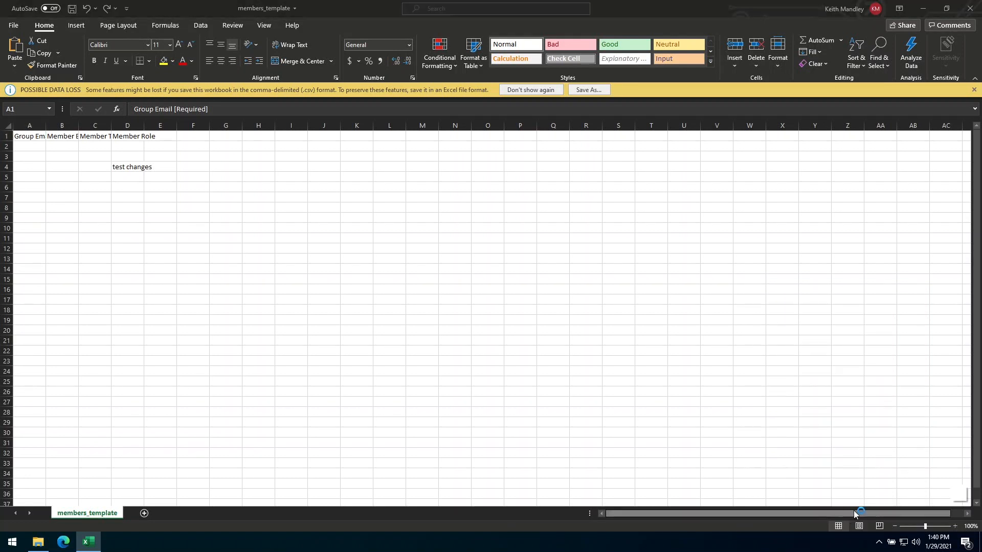
{"action": "left_click", "coordinate": [136, 196]}
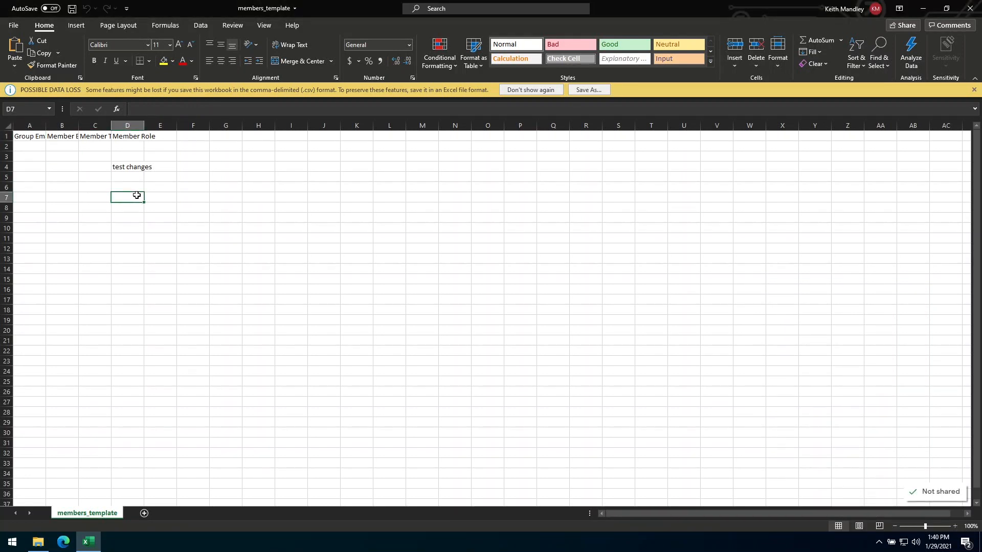
{"action": "type", "text": "Add changes"}
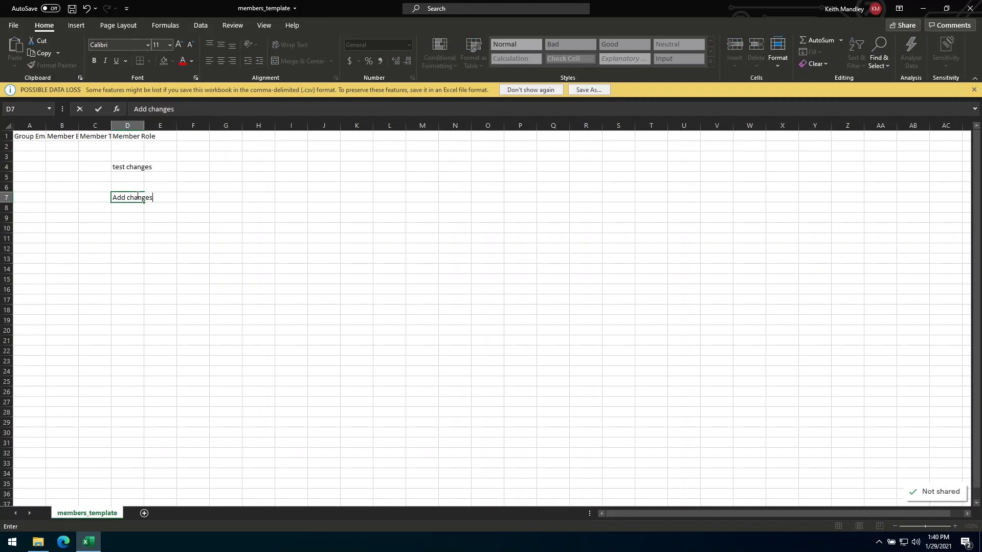
{"action": "key", "text": "Up"}
{"action": "key", "text": "Up"}
{"action": "key", "text": "Up"}
{"action": "key", "text": "Delete"}
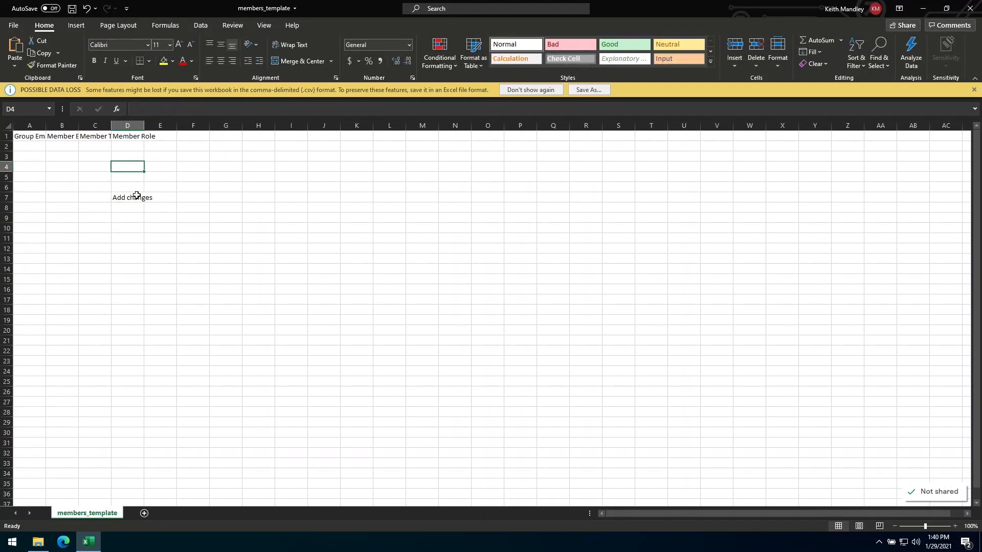
Save and close the members_template workbook.
{"action": "left_click", "coordinate": [72, 8]}
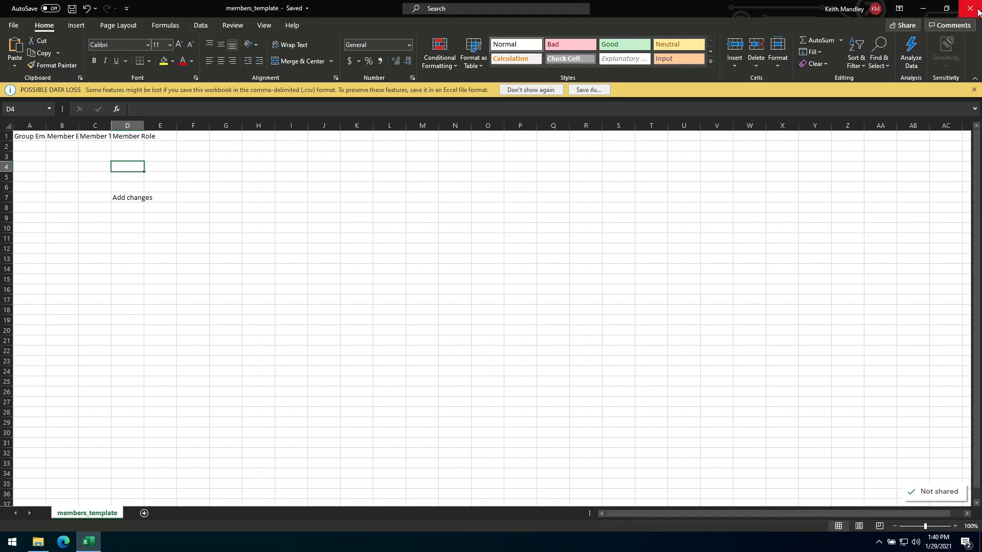
{"action": "left_click", "coordinate": [970, 9]}
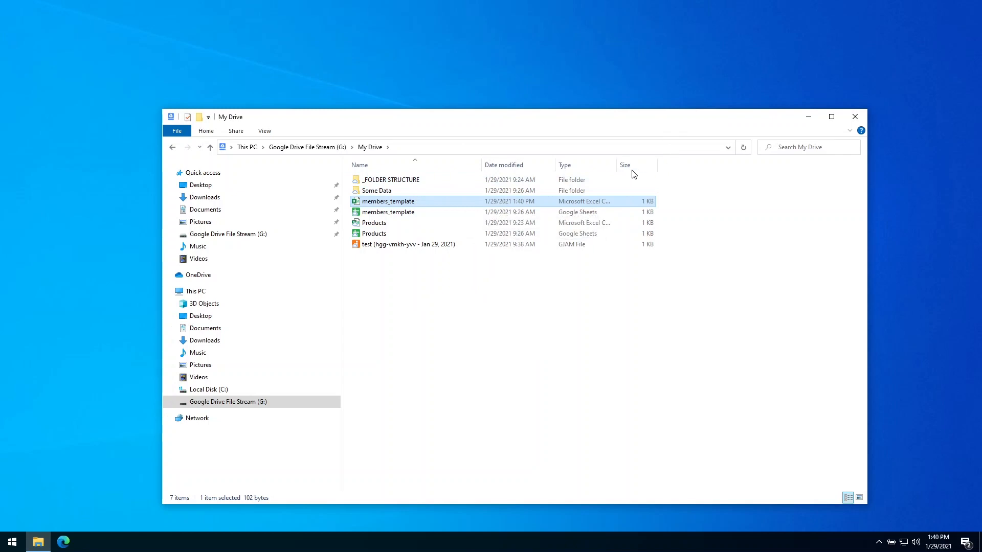
{"action": "left_click_drag", "start_coordinate": [617, 164], "coordinate": [636, 165]}
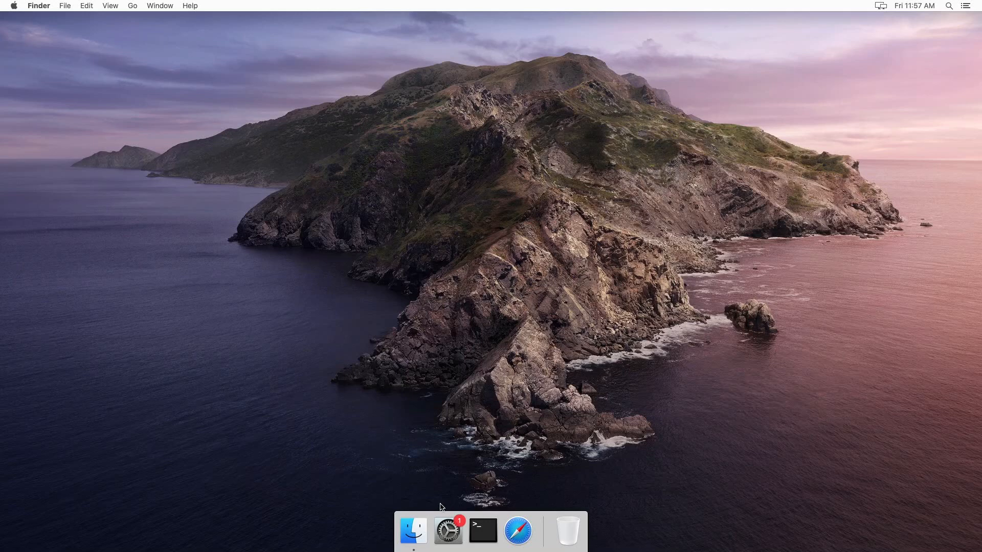
Look through the Desktop and Applications folders in a Finder window, then close it.
{"action": "left_click", "coordinate": [420, 535]}
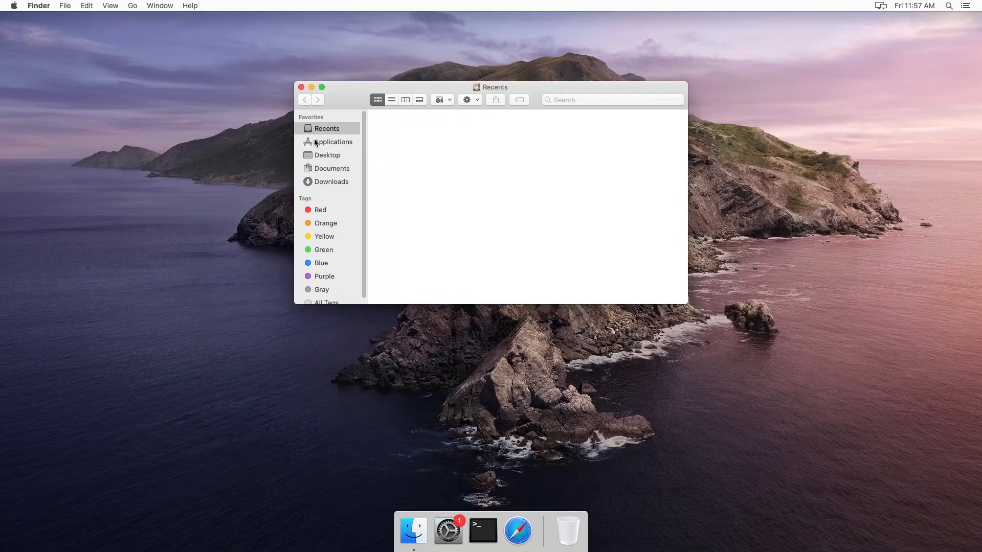
{"action": "left_click", "coordinate": [317, 155]}
{"action": "left_click", "coordinate": [331, 143]}
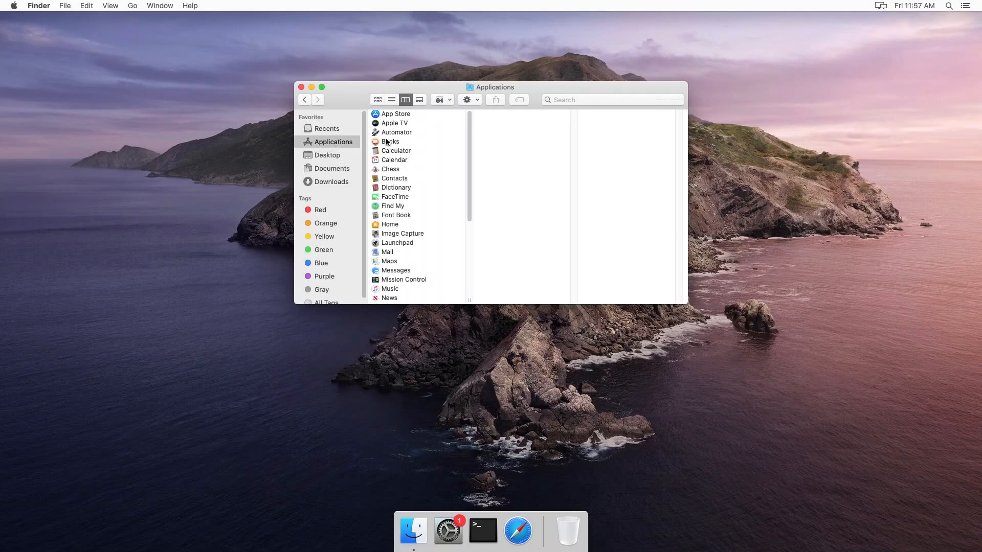
{"action": "left_click", "coordinate": [411, 206]}
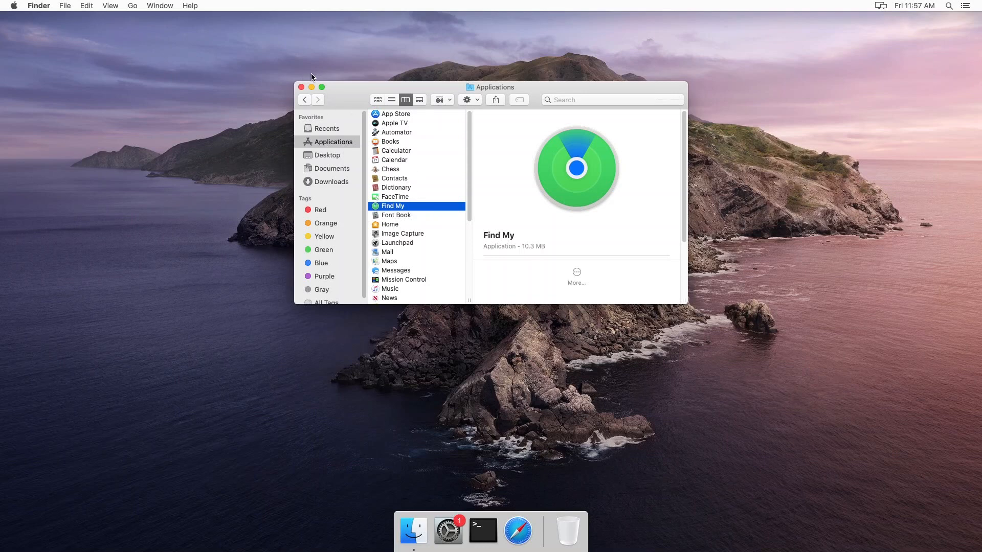
{"action": "left_click", "coordinate": [301, 87]}
In Safari, Google 'google drive file stream' and open the Deploy Drive File Stream article.
{"action": "left_click", "coordinate": [511, 528]}
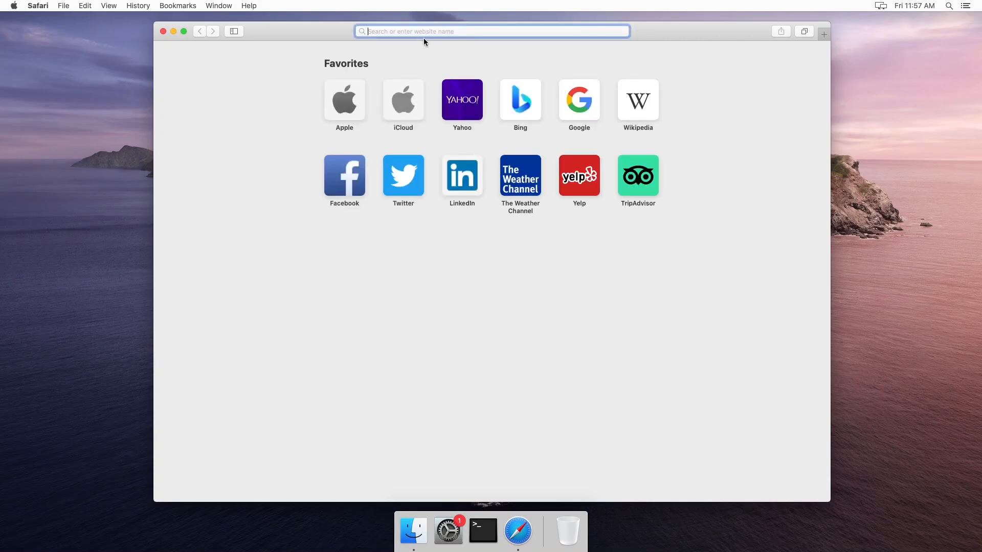
{"action": "type", "text": "google.com"}
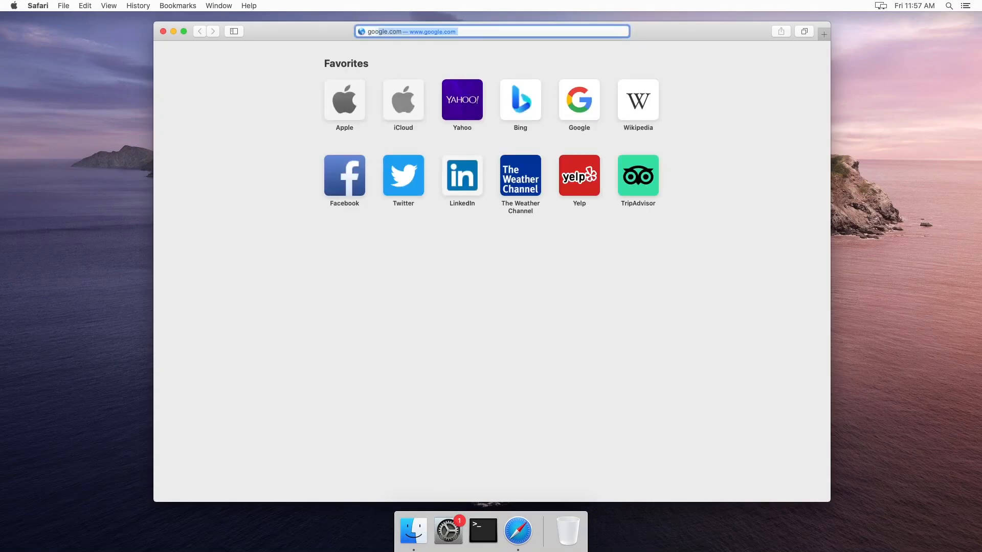
{"action": "key", "text": "Return"}
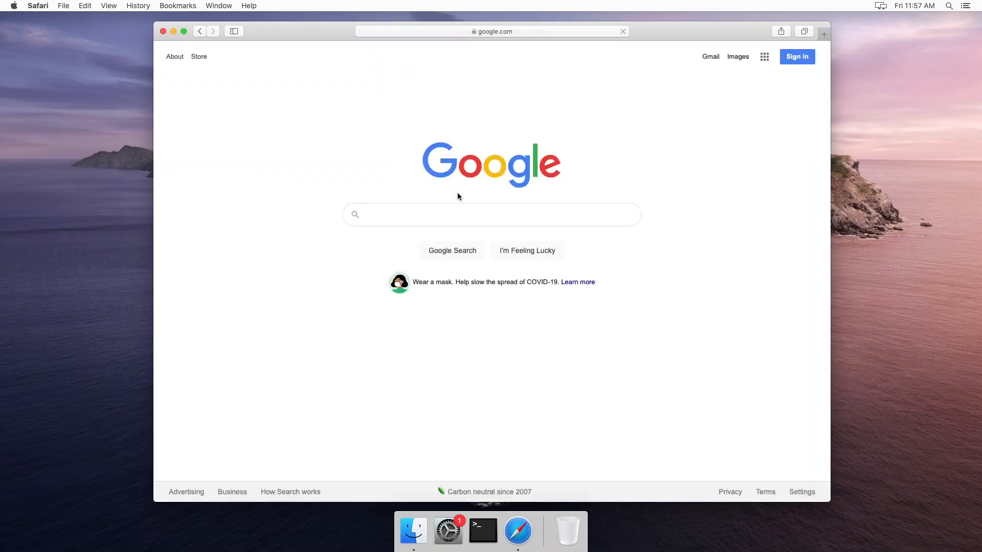
{"action": "left_click", "coordinate": [478, 217]}
{"action": "type", "text": "go"}
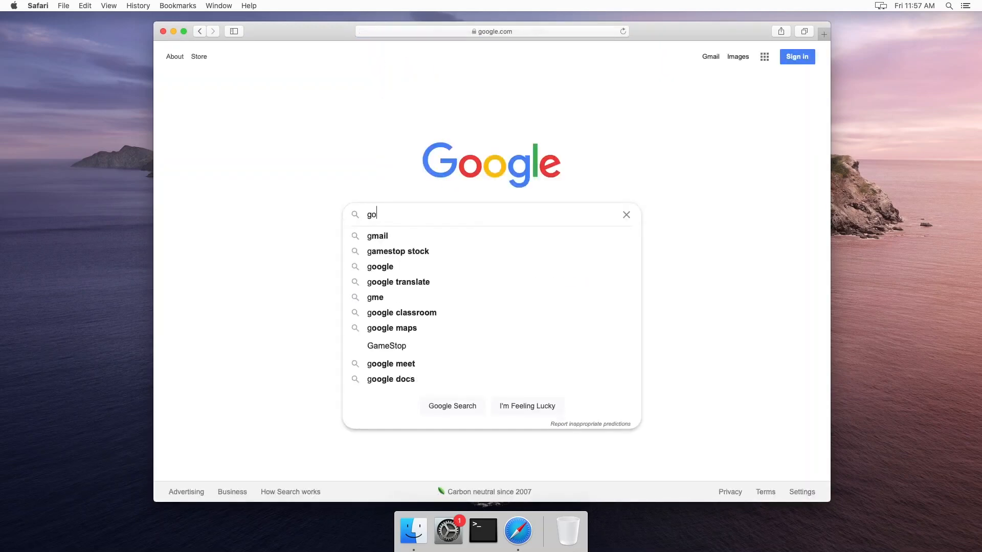
{"action": "type", "text": "ogle drive file stream"}
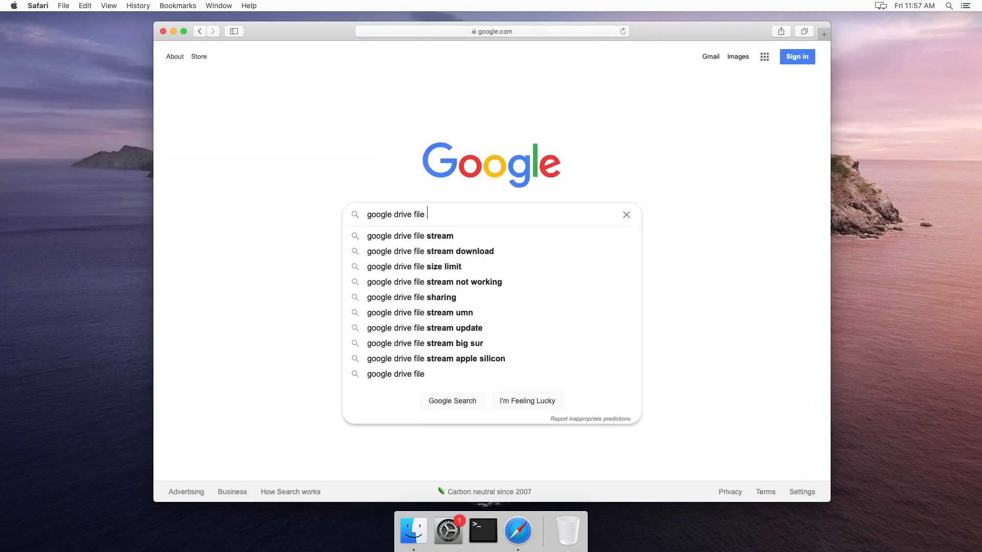
{"action": "key", "text": "Return"}
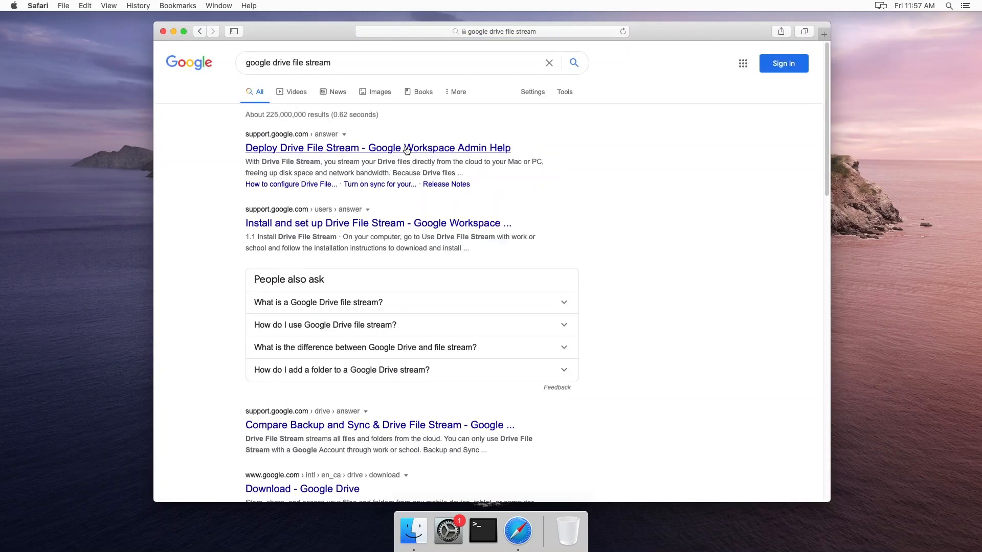
{"action": "left_click", "coordinate": [360, 149]}
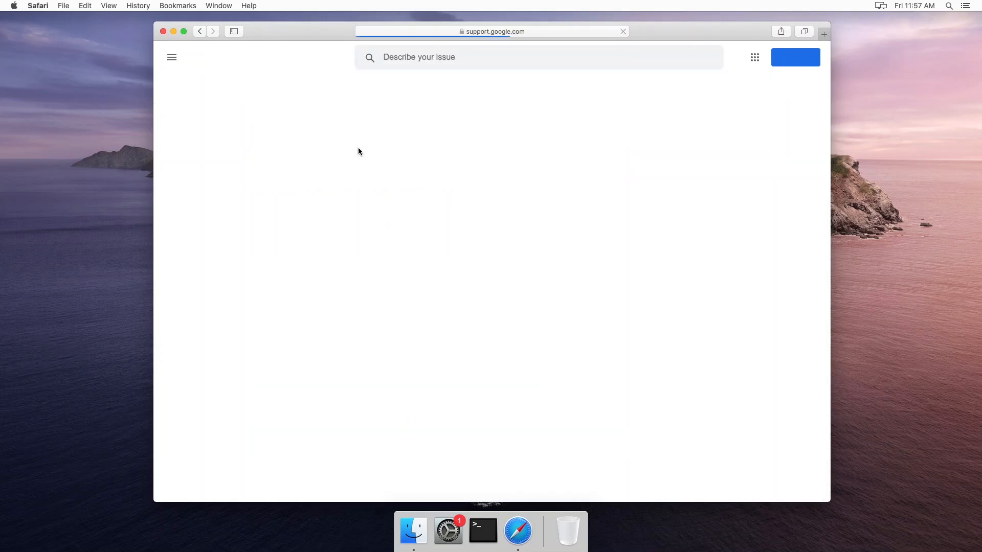
Download GoogleDriveFileStream.dmg from the Mac section, allowing downloads from dl.google.com.
{"action": "scroll", "coordinate": [358, 149], "scroll_direction": "down", "scroll_amount": 1}
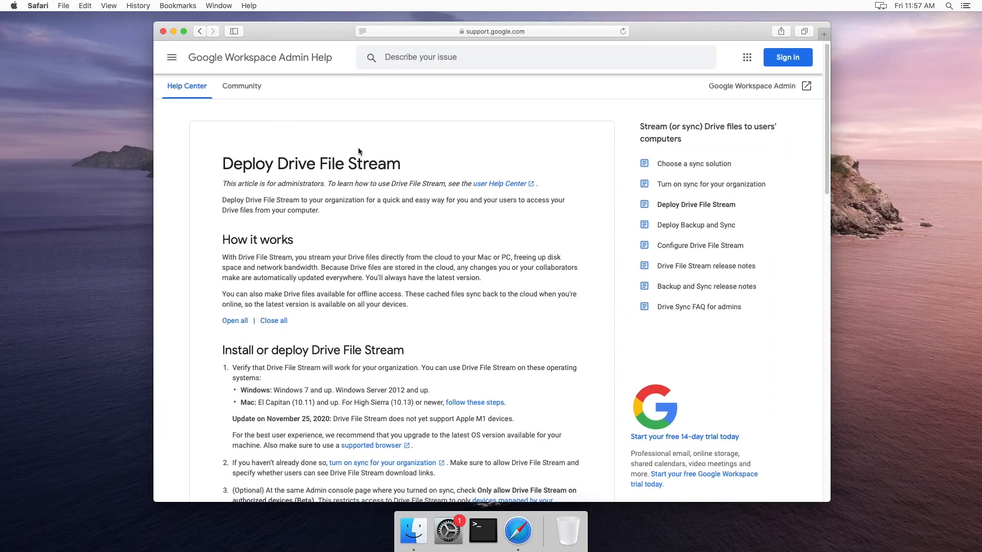
{"action": "scroll", "coordinate": [376, 255], "scroll_direction": "down", "scroll_amount": 5}
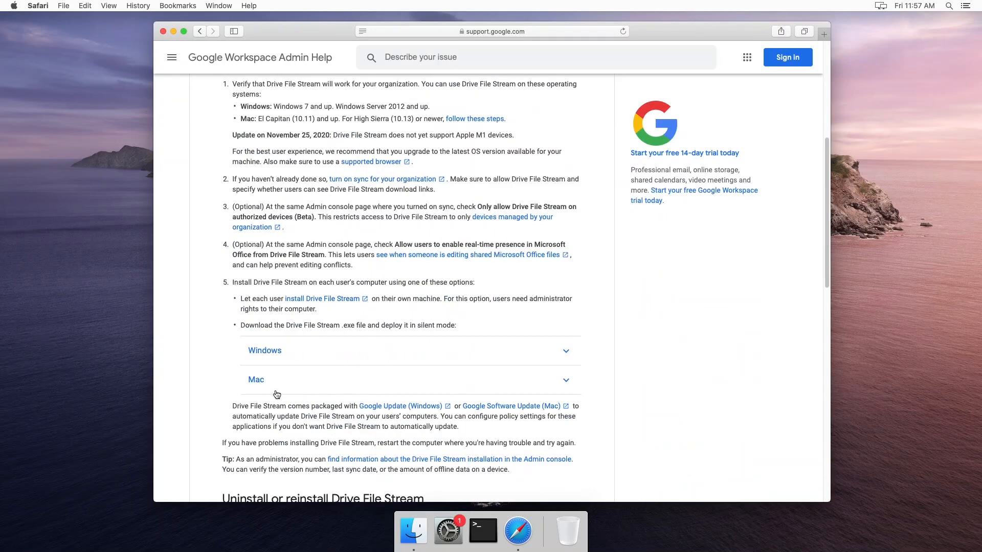
{"action": "scroll", "coordinate": [278, 388], "scroll_direction": "down", "scroll_amount": 1}
{"action": "left_click", "coordinate": [312, 359]}
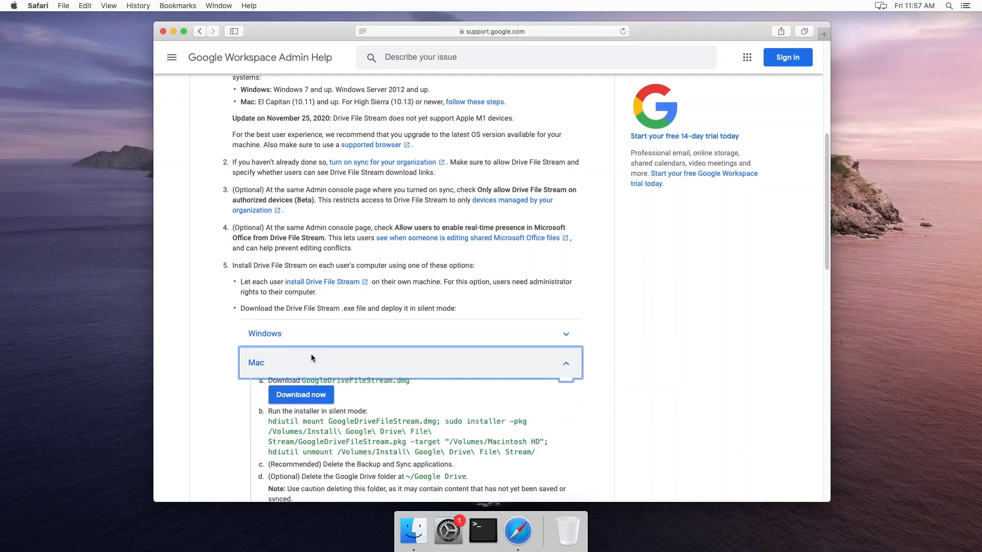
{"action": "scroll", "coordinate": [307, 358], "scroll_direction": "down", "scroll_amount": 1}
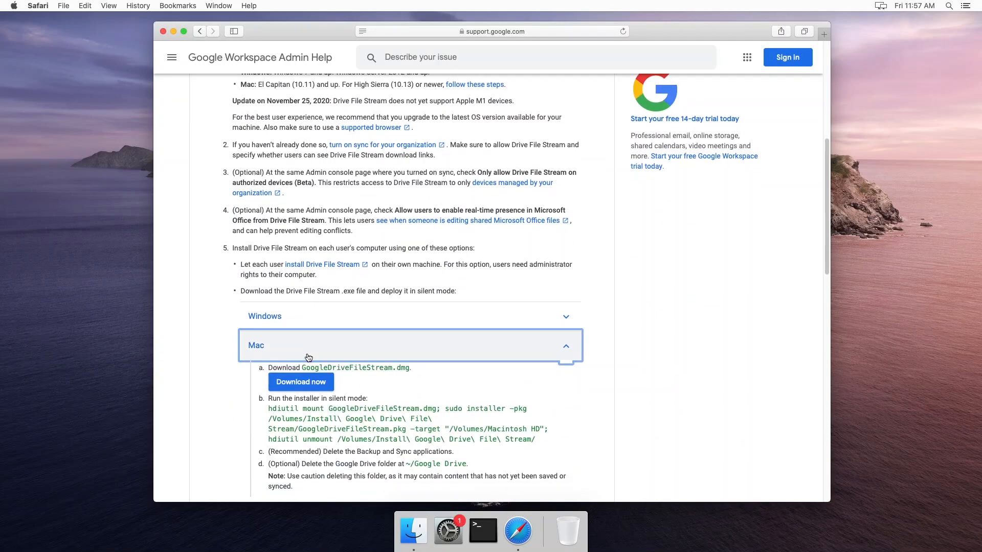
{"action": "left_click", "coordinate": [310, 381]}
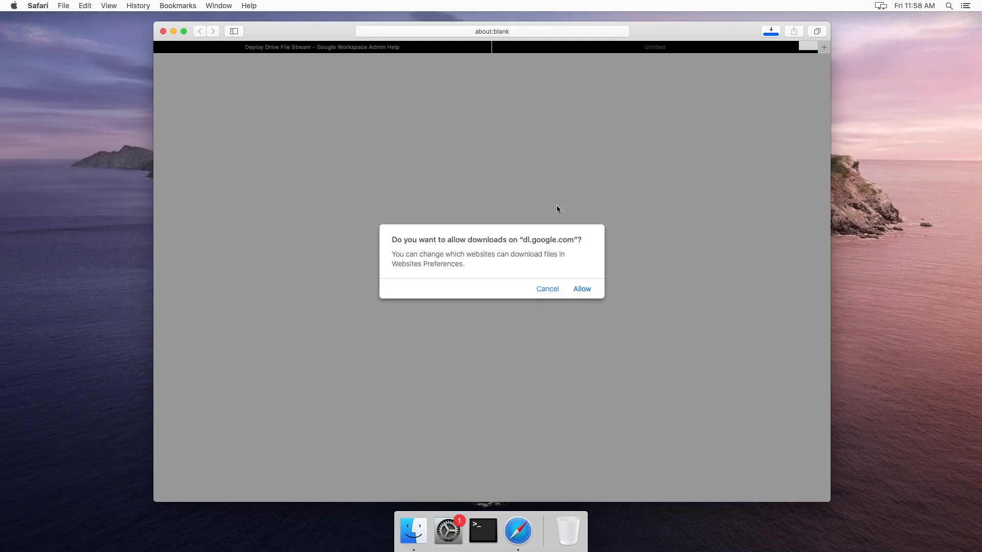
{"action": "left_click", "coordinate": [587, 290]}
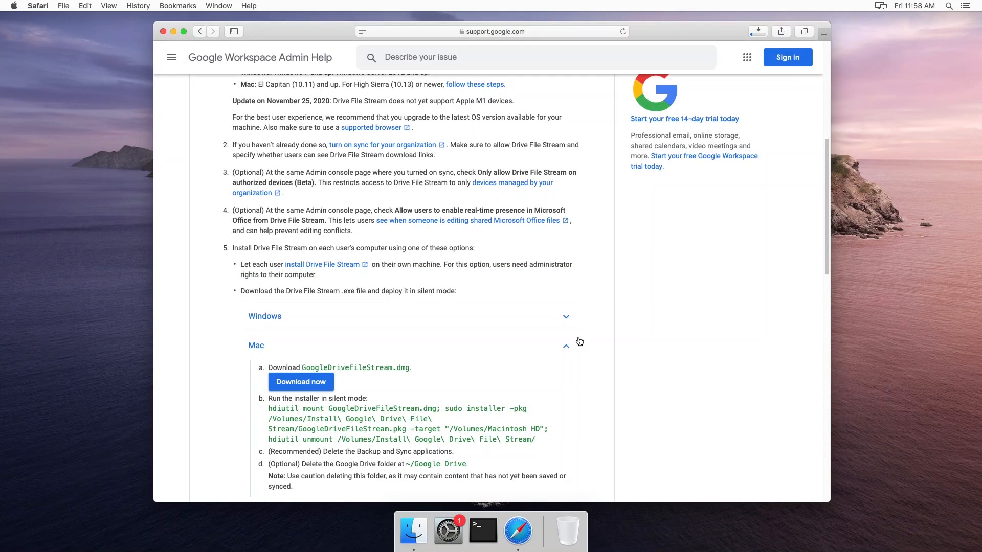
Open GoogleDriveFileStream.dmg from Safari's downloads list and dismiss the unidentified-developer alert.
{"action": "left_click", "coordinate": [760, 34]}
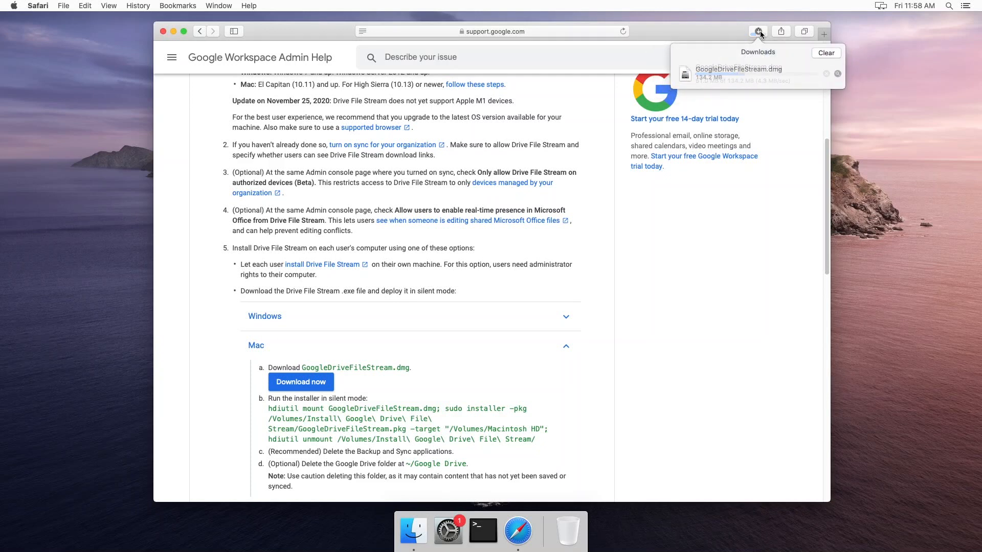
{"action": "left_click", "coordinate": [745, 75]}
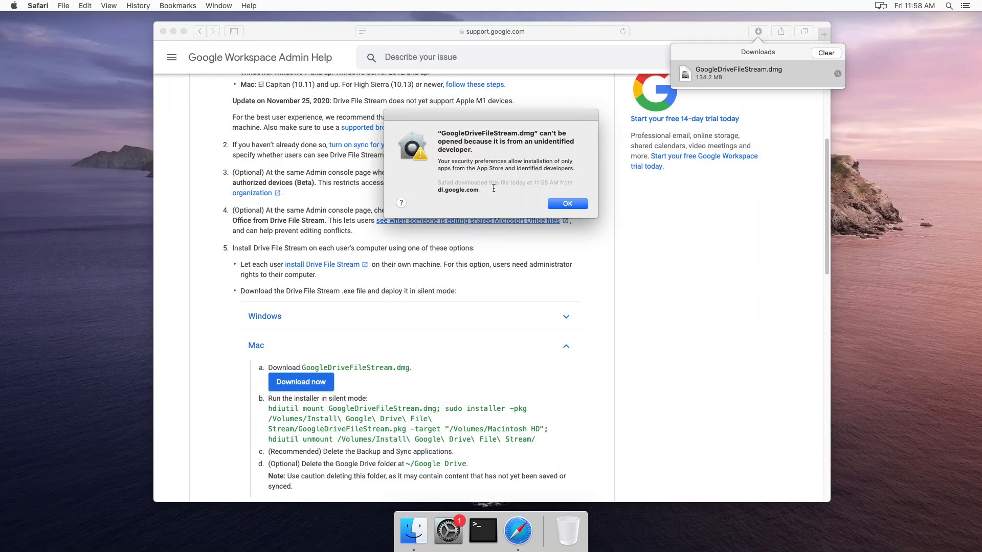
{"action": "triple_click", "coordinate": [524, 161]}
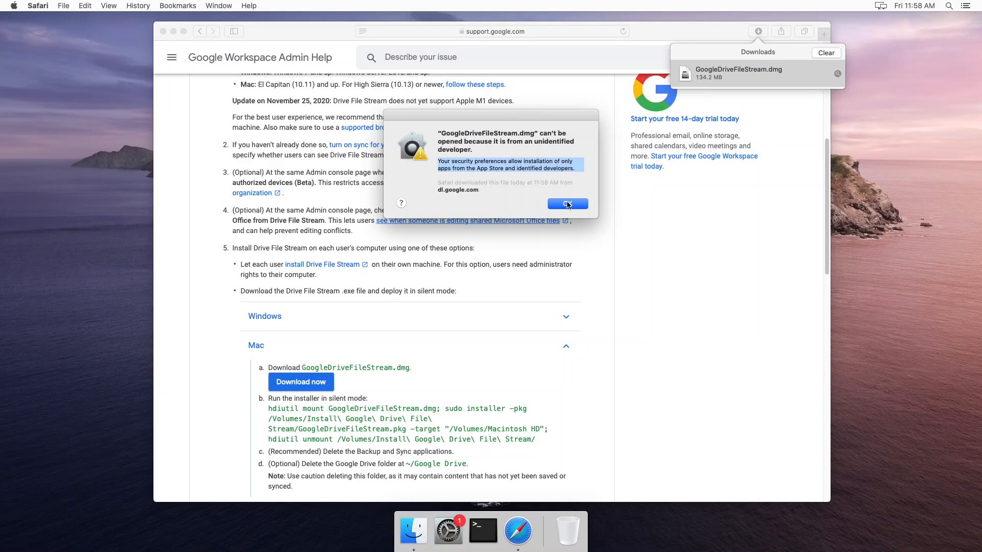
{"action": "left_click", "coordinate": [567, 204]}
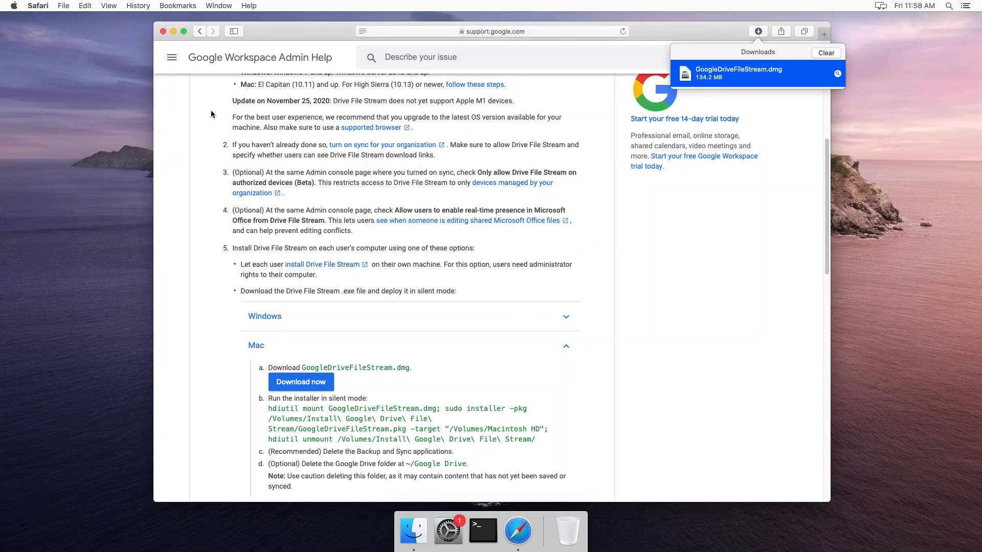
In Security & Privacy, unlock with the admin password and allow GoogleDriveFileStream.dmg via Open Anyway.
{"action": "left_click", "coordinate": [15, 8]}
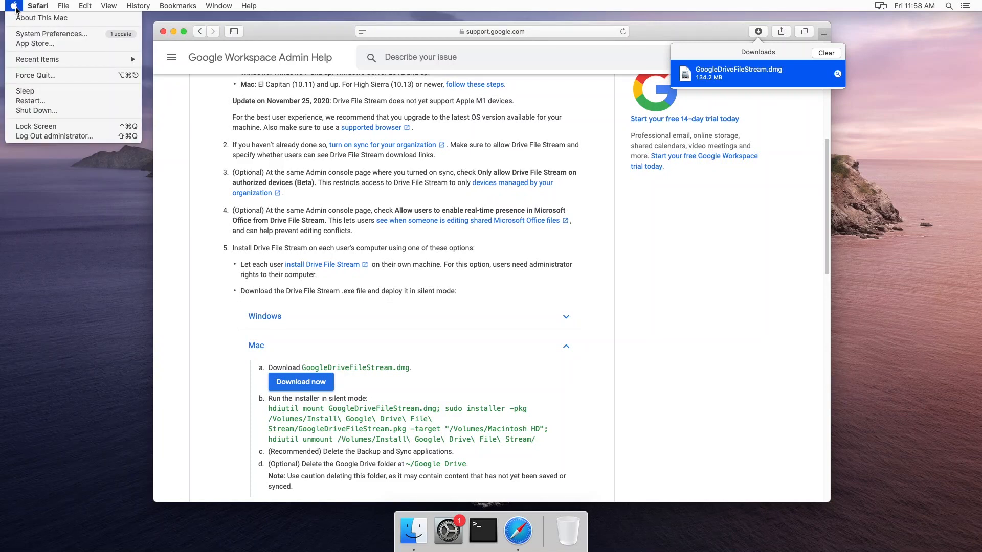
{"action": "left_click", "coordinate": [23, 34]}
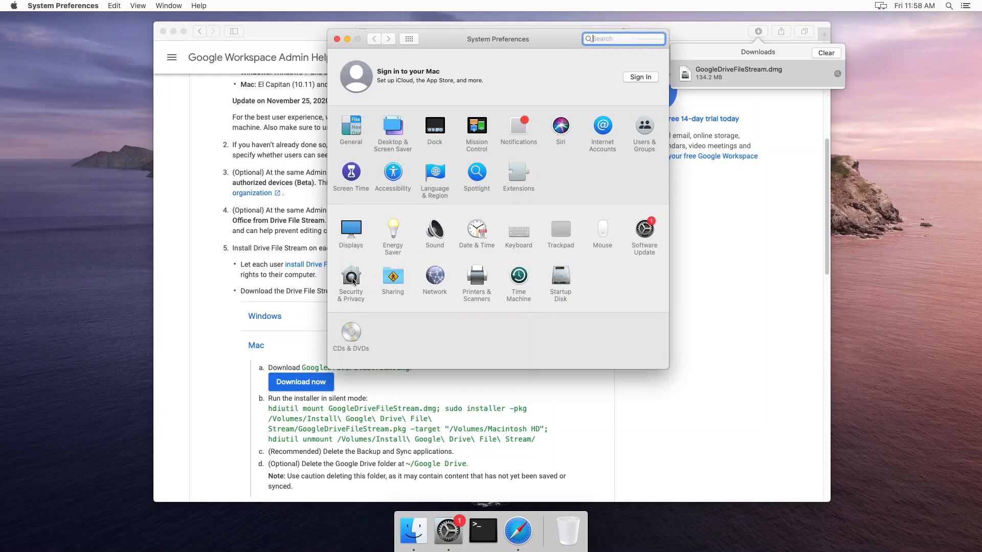
{"action": "left_click", "coordinate": [353, 281]}
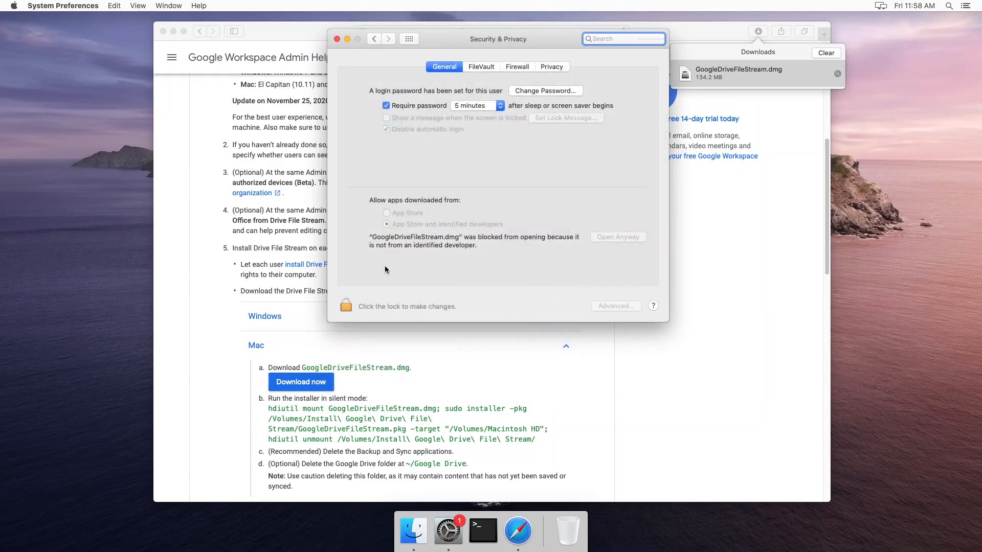
{"action": "left_click", "coordinate": [344, 306]}
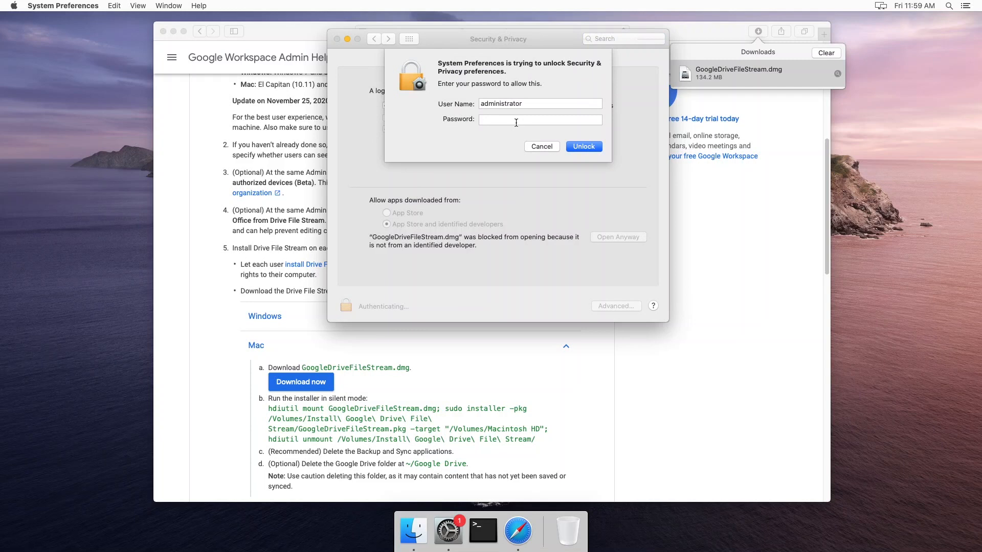
{"action": "type", "text": "**********"}
{"action": "key", "text": "Return"}
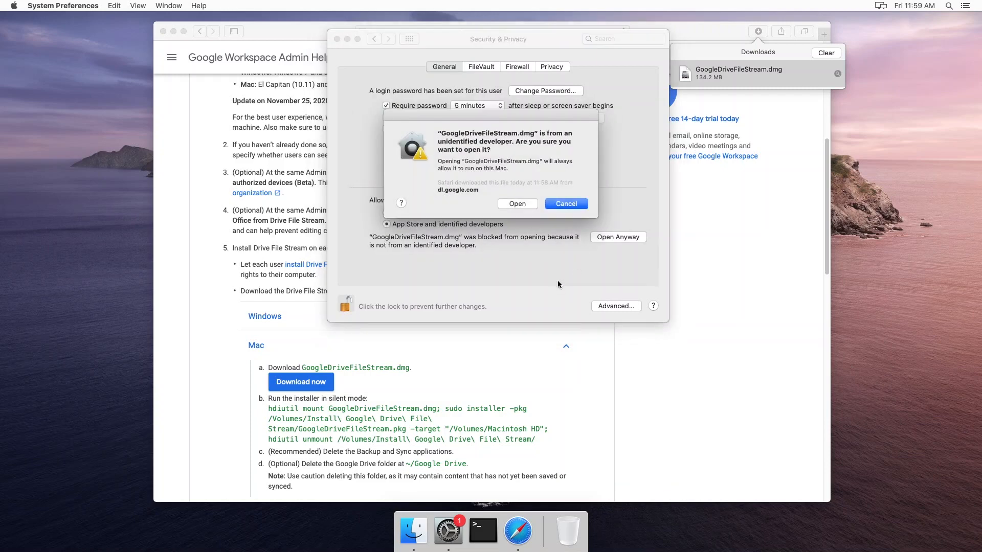
{"action": "left_click", "coordinate": [520, 204]}
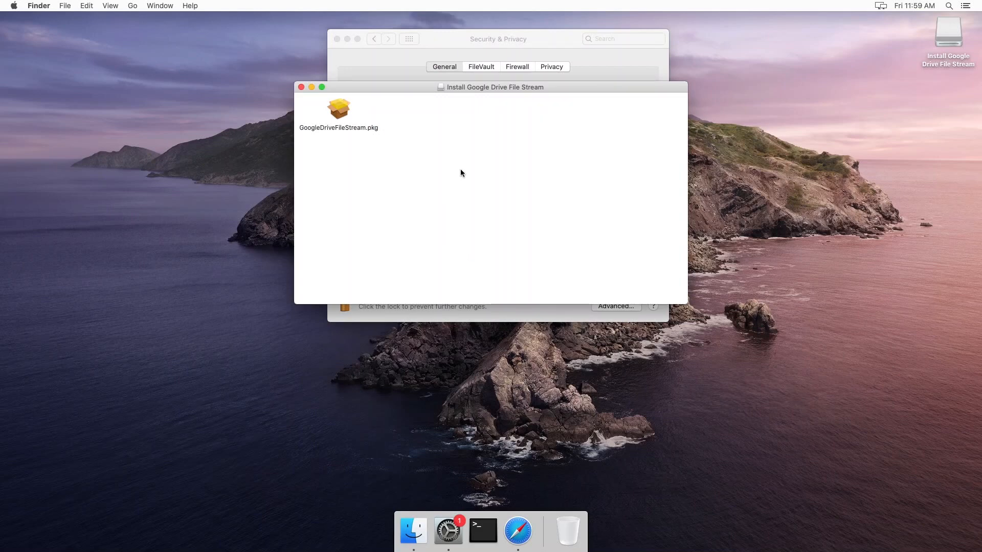
Run GoogleDriveFileStream.pkg through a standard install, authorised with the admin password, then close Installer.
{"action": "left_click", "coordinate": [342, 110]}
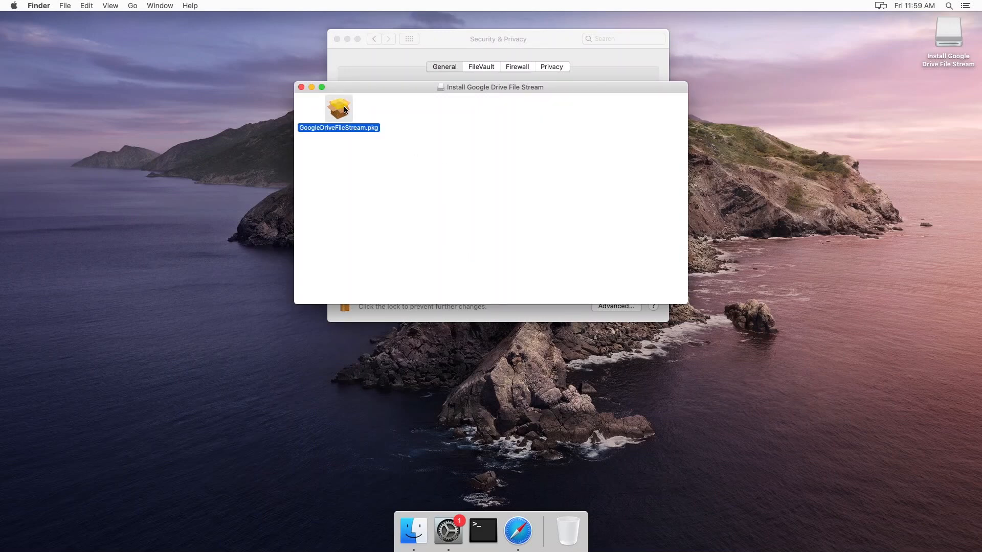
{"action": "double_click", "coordinate": [345, 110]}
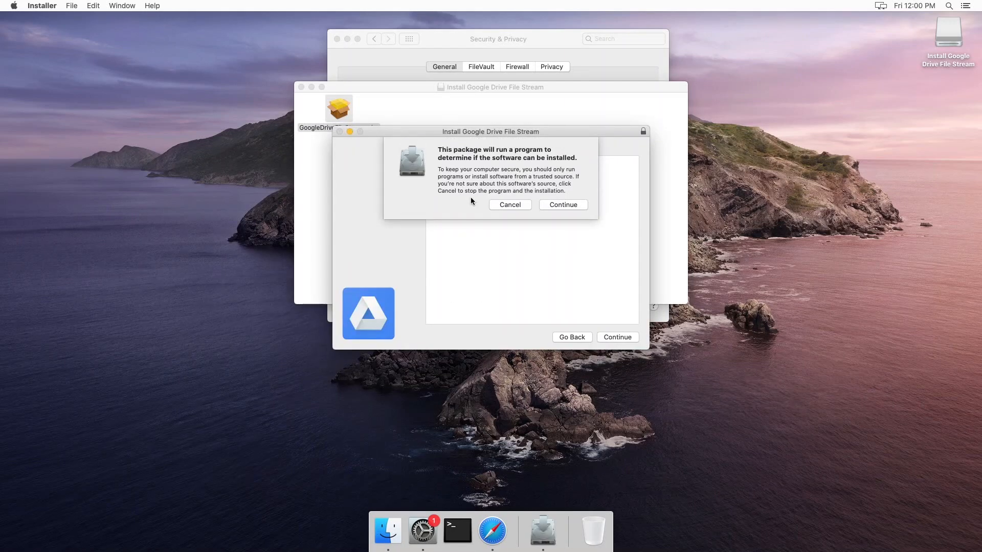
{"action": "left_click", "coordinate": [574, 205]}
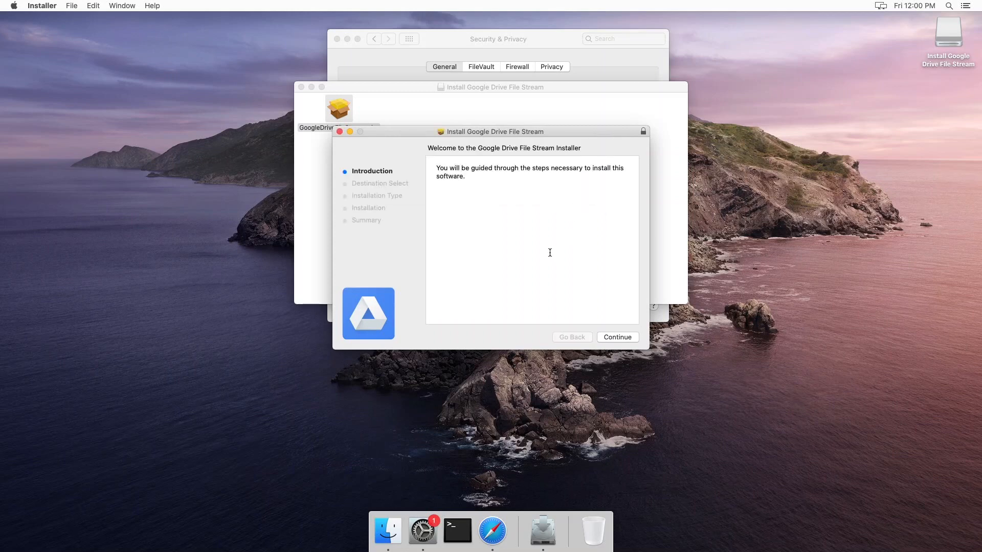
{"action": "left_click", "coordinate": [618, 338]}
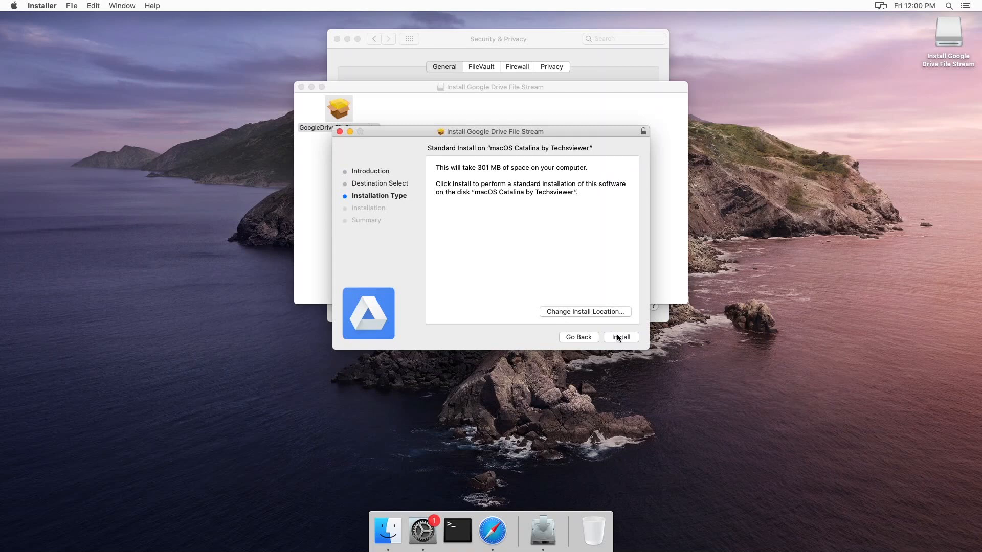
{"action": "left_click", "coordinate": [618, 338]}
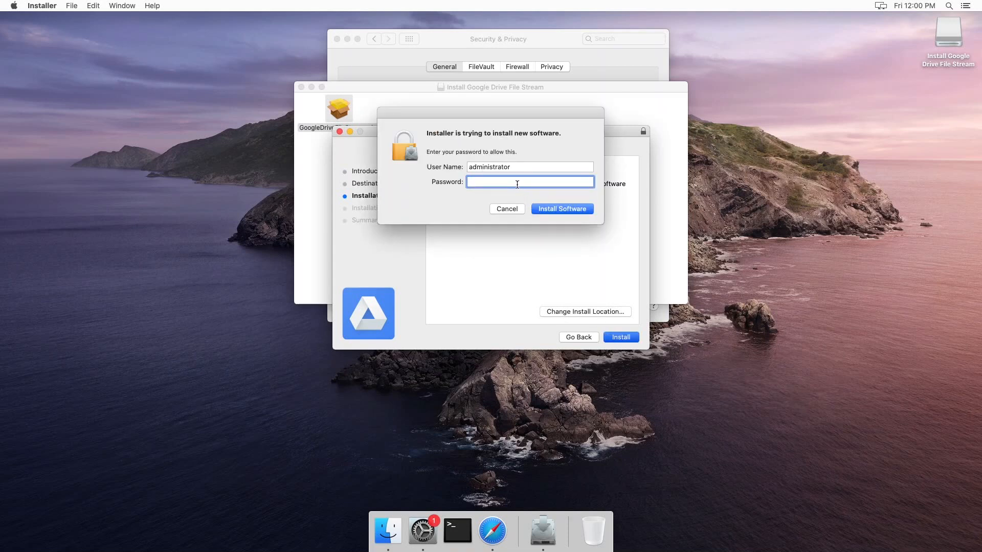
{"action": "type", "text": "•••••••••••"}
{"action": "key", "text": "Return"}
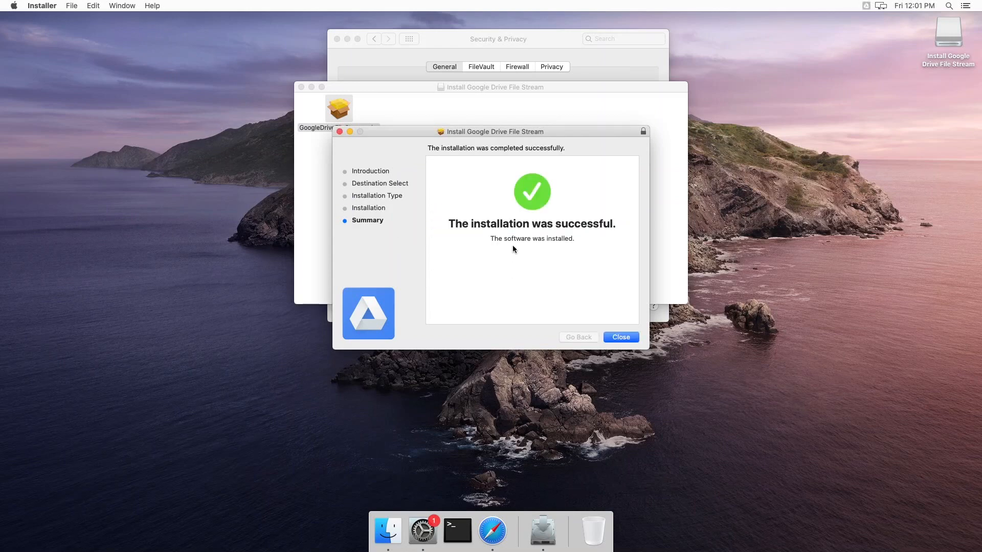
{"action": "left_click", "coordinate": [621, 337]}
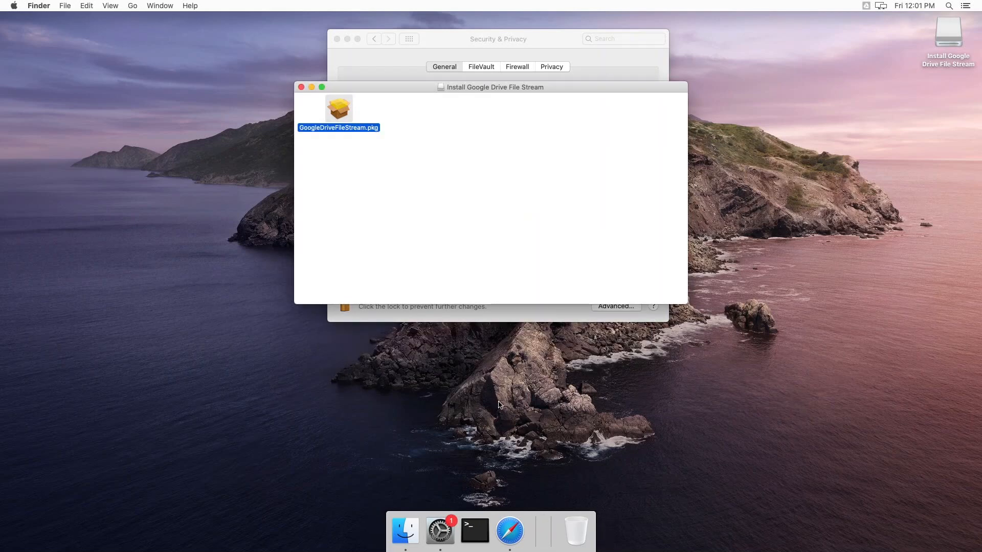
Close the installer and Security & Privacy windows and eject the installer disk from the desktop.
{"action": "left_click", "coordinate": [302, 88]}
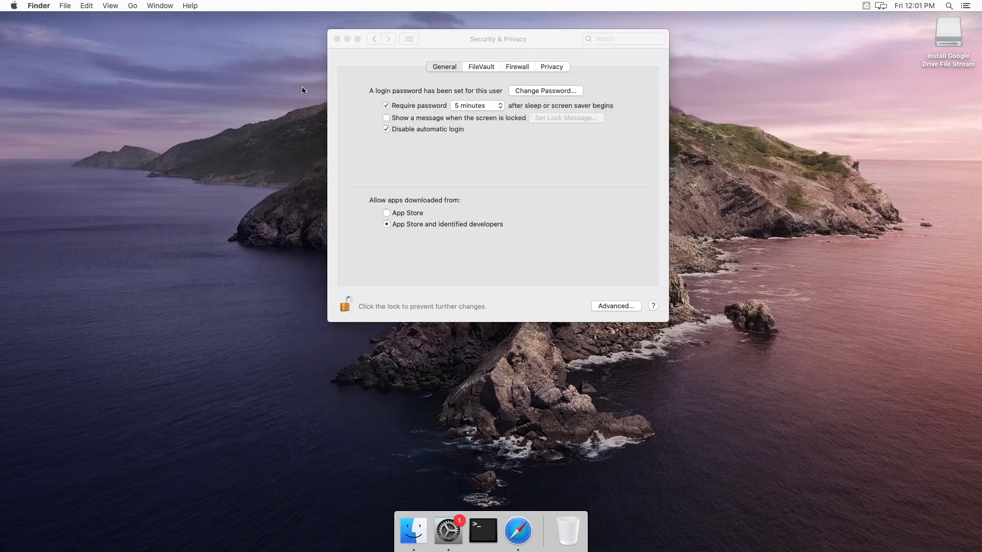
{"action": "left_click", "coordinate": [336, 39]}
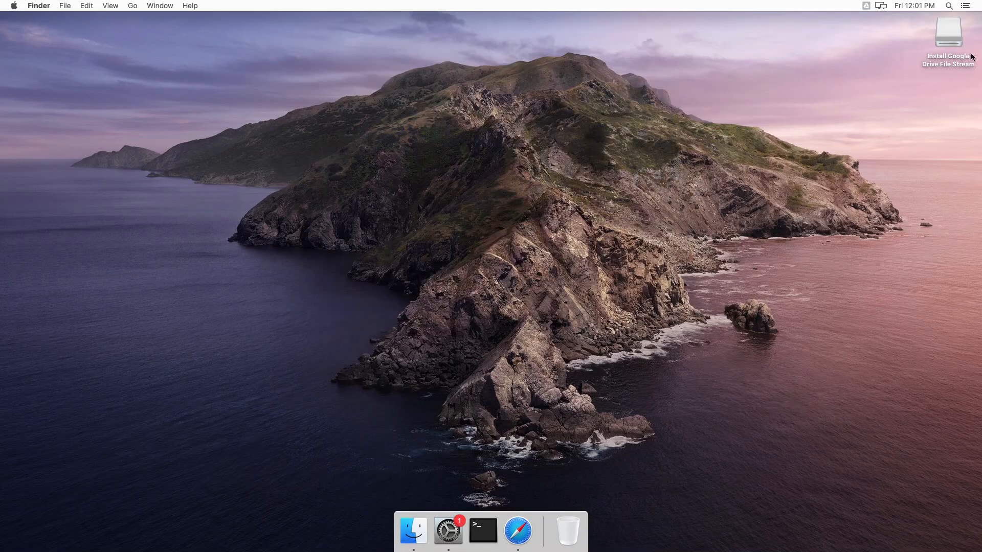
{"action": "left_click", "coordinate": [947, 32]}
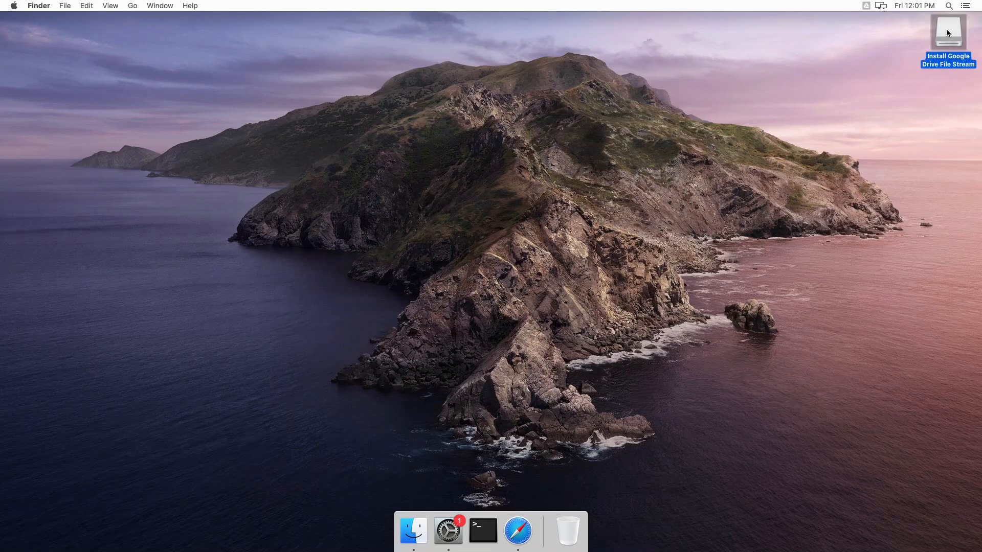
{"action": "right_click", "coordinate": [946, 32]}
{"action": "left_click", "coordinate": [924, 53]}
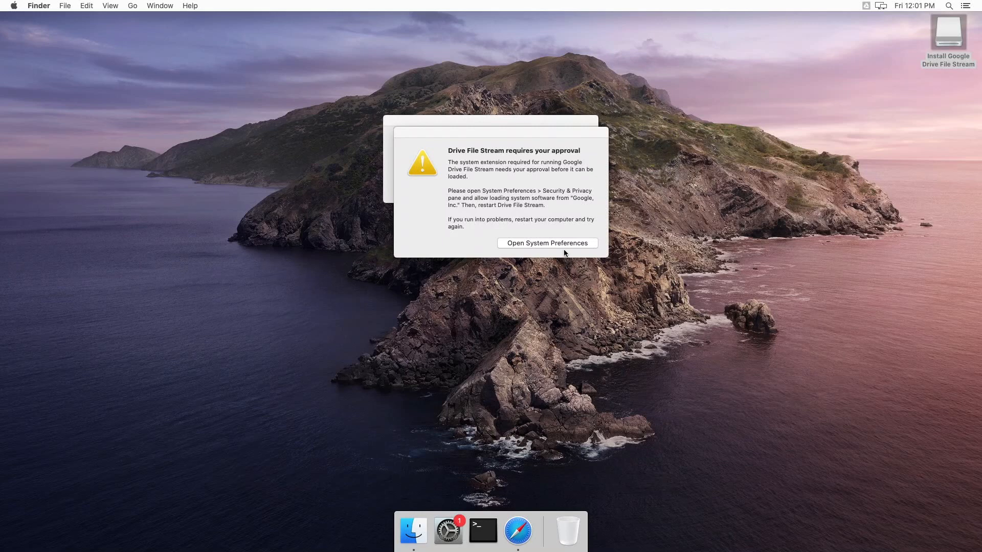
Accept the Drive File Stream approval alert to open the Security & Privacy settings.
{"action": "left_click", "coordinate": [454, 121]}
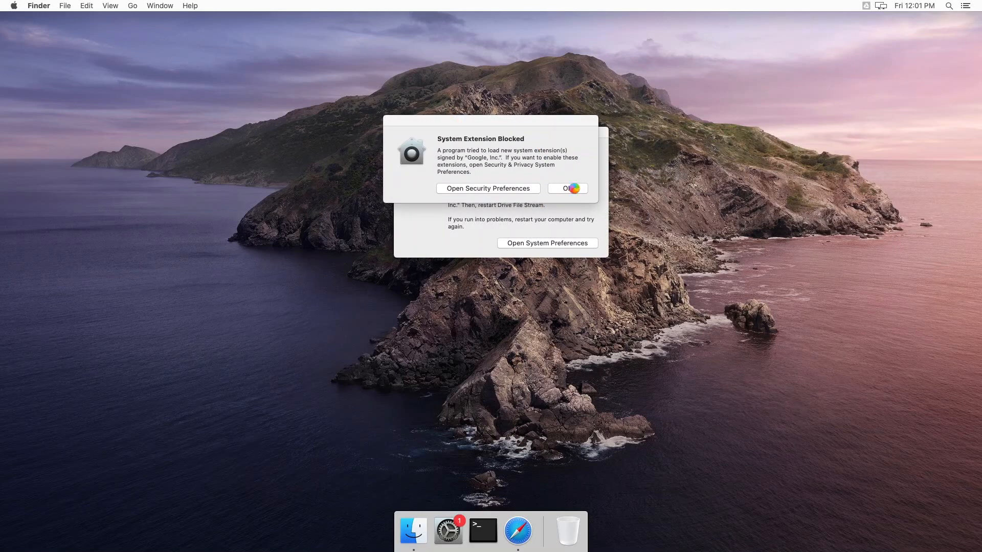
{"action": "left_click", "coordinate": [502, 231]}
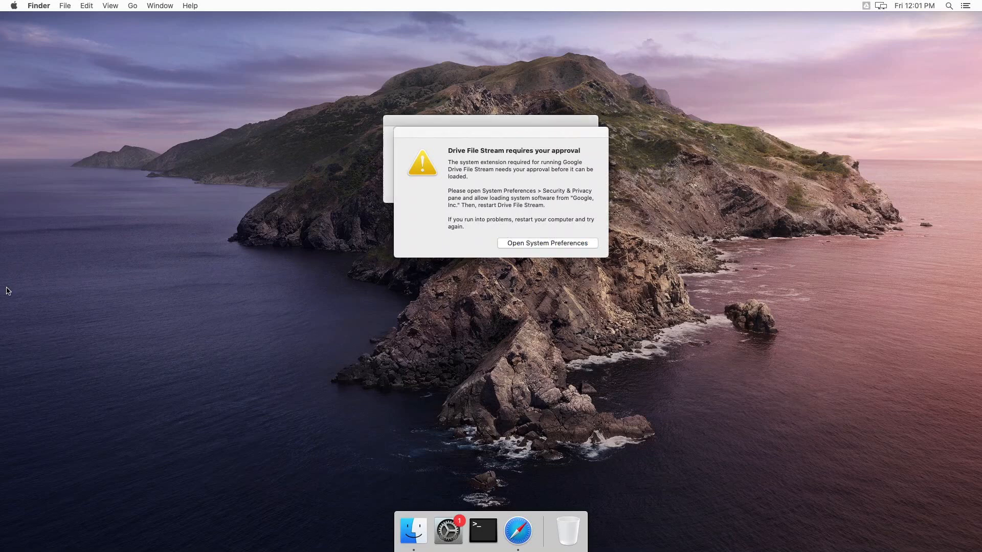
{"action": "key", "text": "Return"}
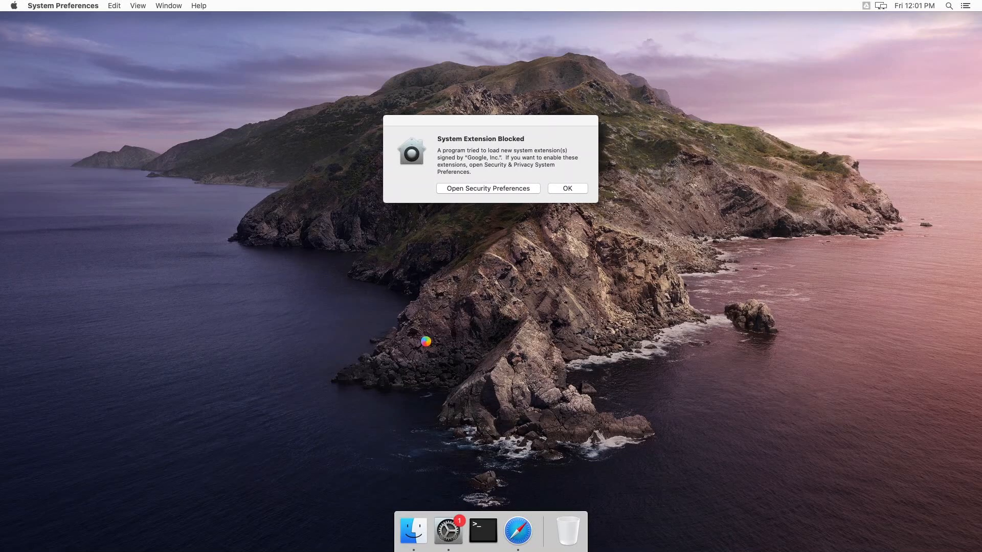
{"action": "left_click", "coordinate": [462, 547]}
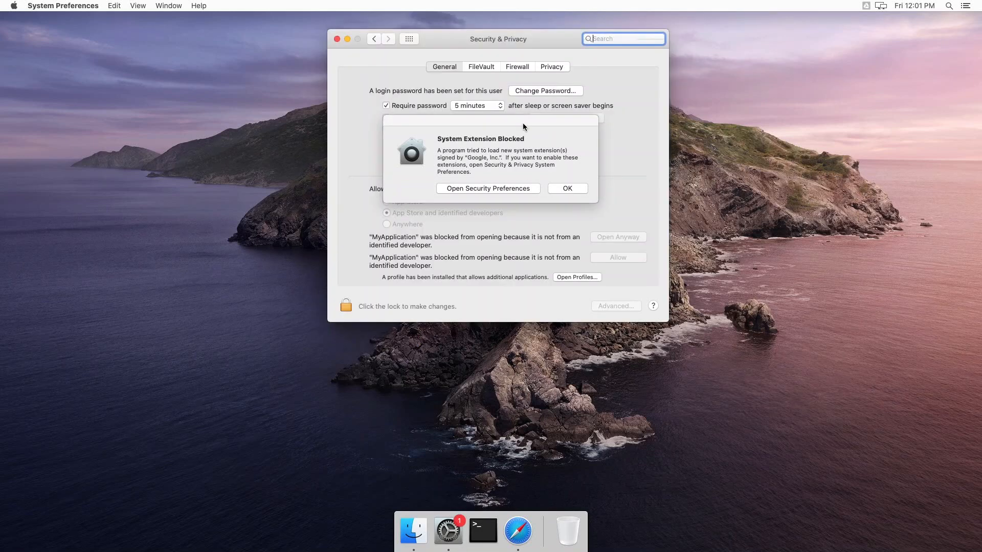
Dismiss the System Extension Blocked alert and return to the General security settings.
{"action": "left_click", "coordinate": [571, 189]}
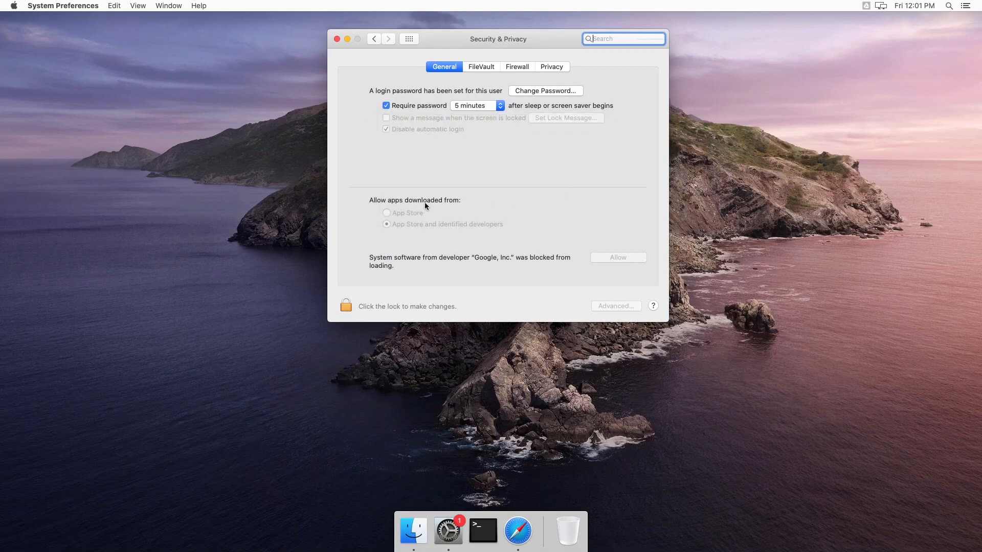
{"action": "left_click", "coordinate": [559, 68]}
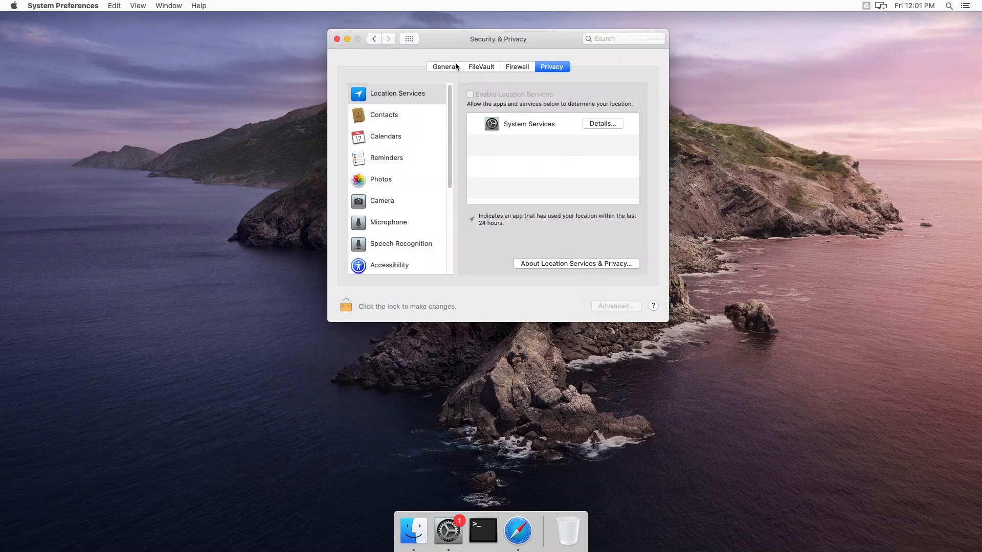
{"action": "left_click", "coordinate": [453, 66]}
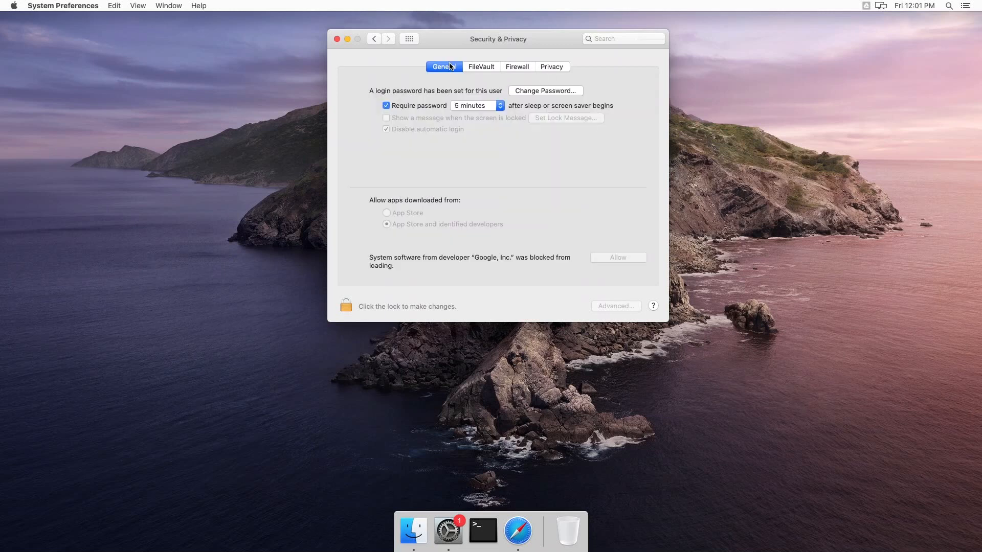
Unlock with the admin password, allow Google, Inc.'s system software, and restart the Mac.
{"action": "left_click", "coordinate": [351, 305]}
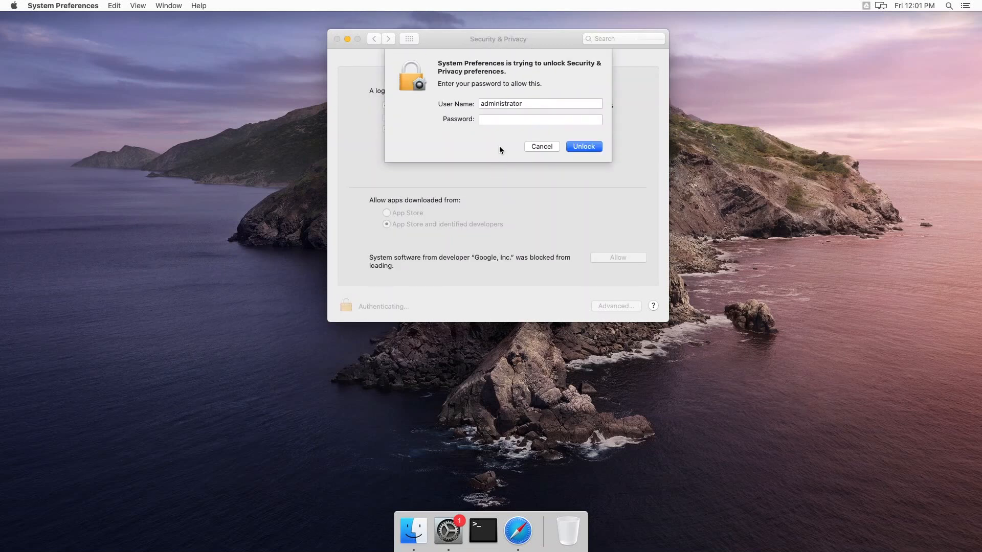
{"action": "type", "text": "***********"}
{"action": "key", "text": "Return"}
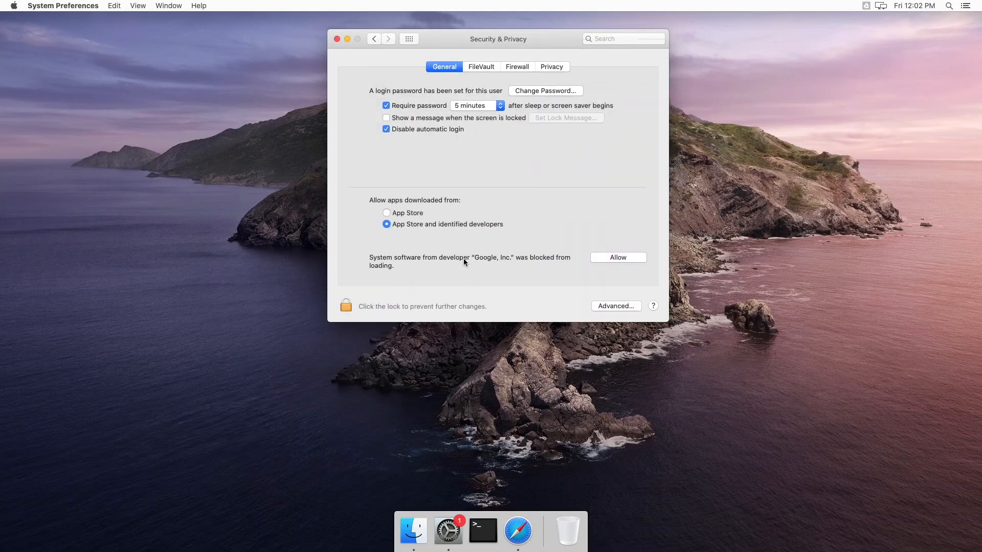
{"action": "left_click", "coordinate": [620, 259]}
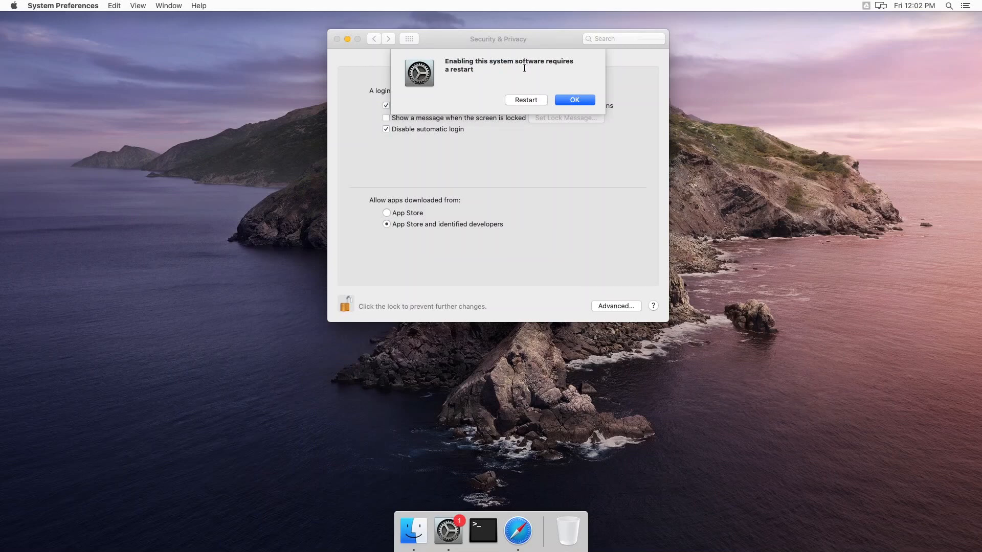
{"action": "left_click", "coordinate": [535, 101]}
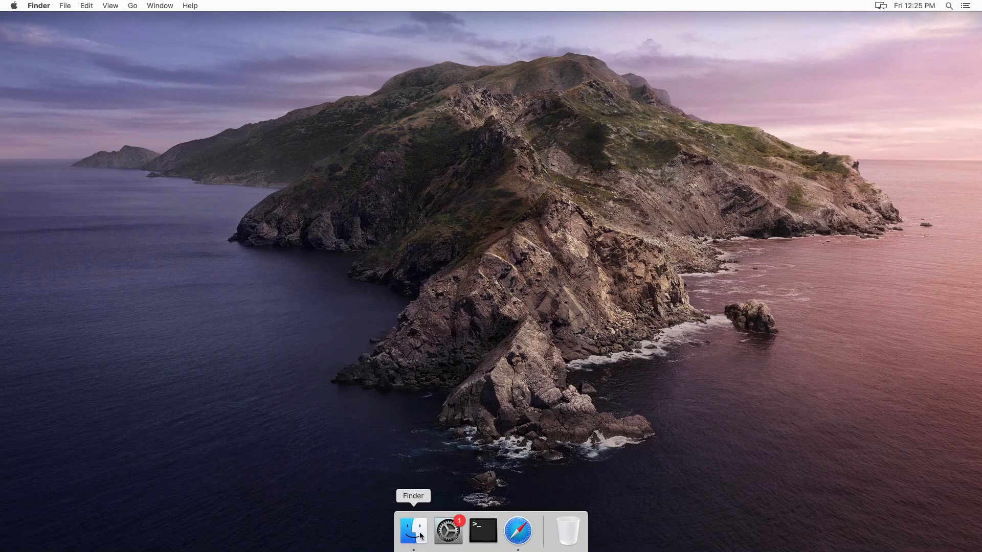
Open Google Drive File Stream from Finder's Applications folder.
{"action": "left_click", "coordinate": [418, 535]}
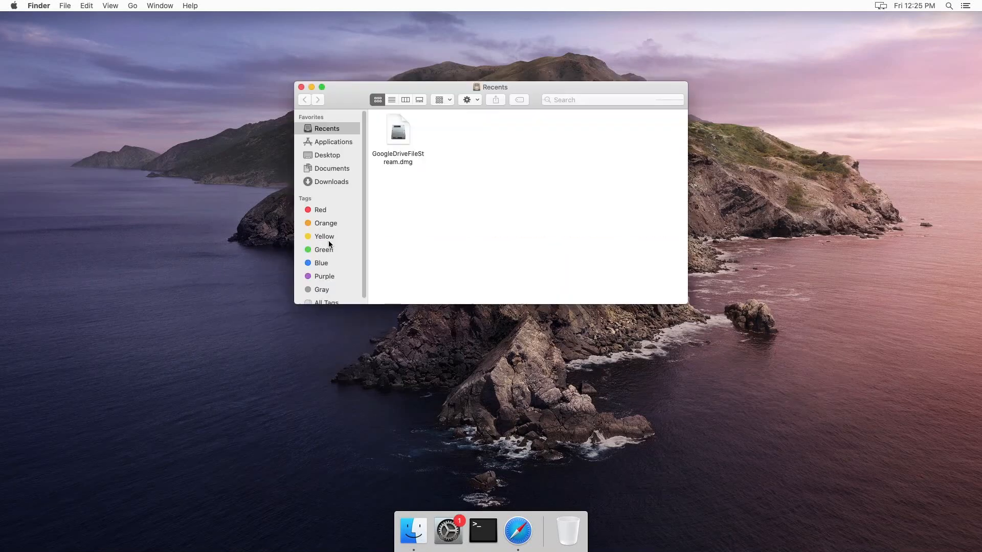
{"action": "left_click", "coordinate": [333, 144]}
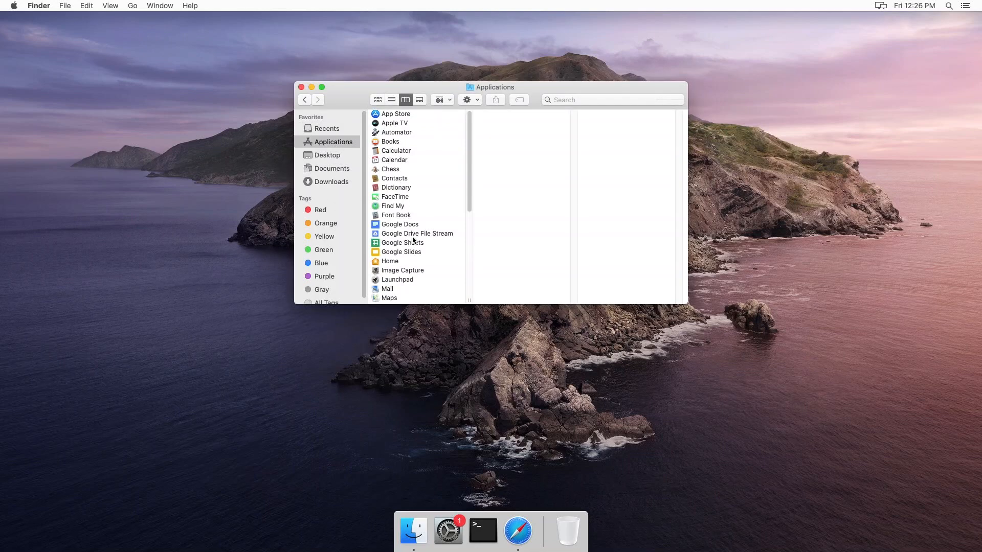
{"action": "left_click", "coordinate": [422, 234]}
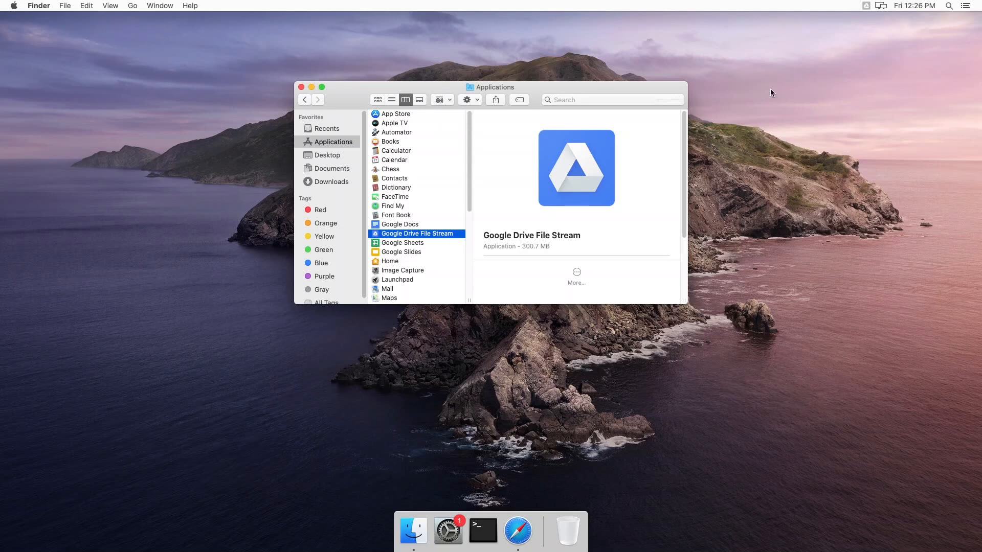
{"action": "left_click", "coordinate": [865, 8]}
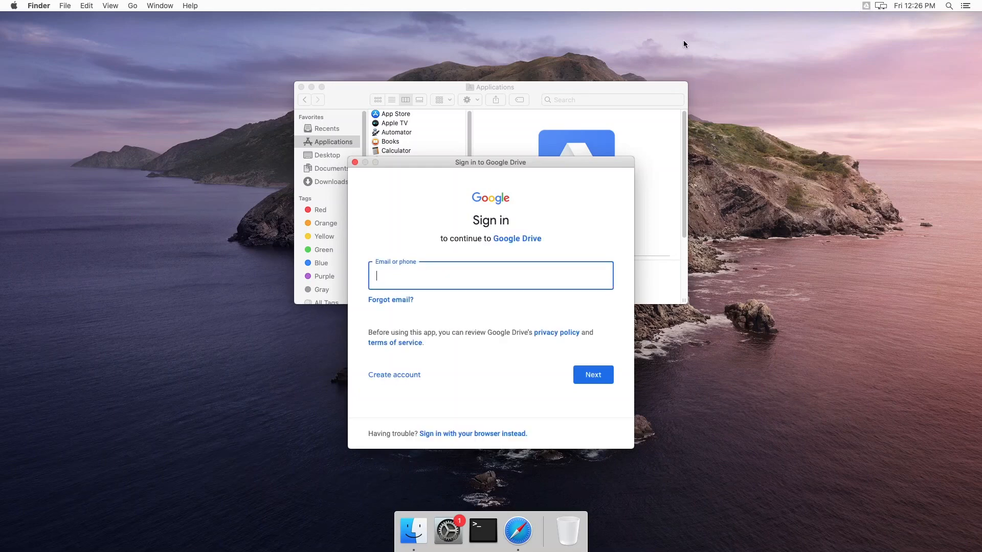
Sign in to Drive File Stream with the work account's e-mail address and password.
{"action": "left_click_drag", "start_coordinate": [524, 163], "coordinate": [523, 164]}
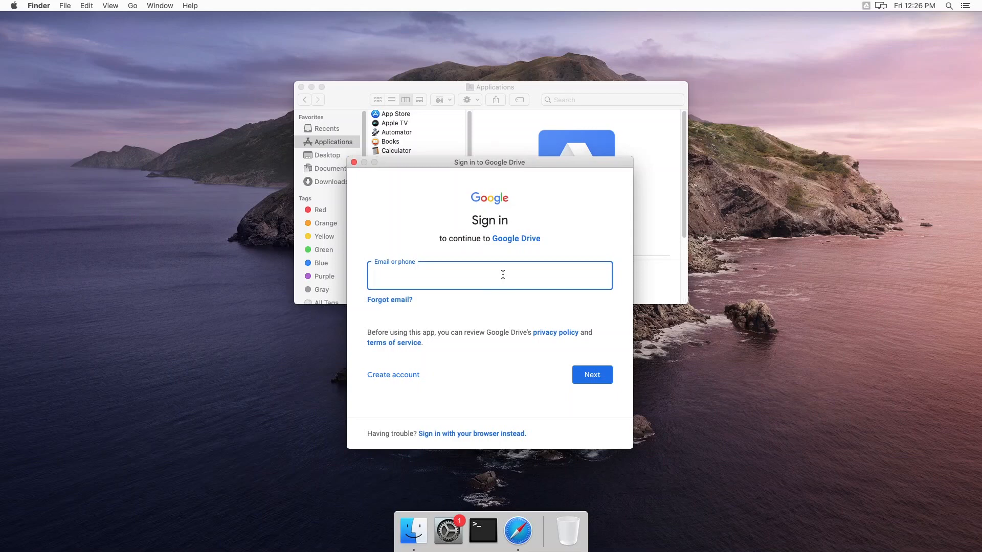
{"action": "key", "text": "Return"}
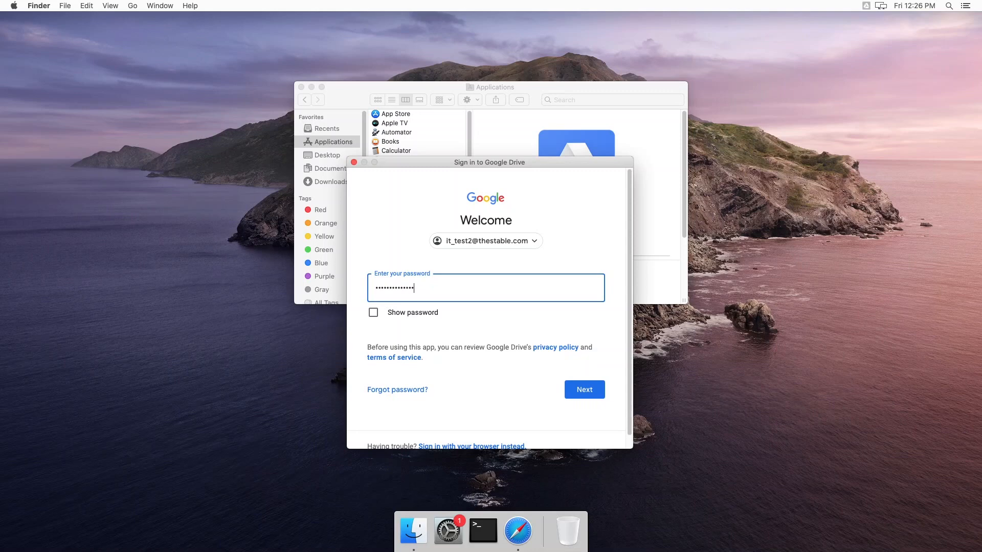
{"action": "key", "text": "Return"}
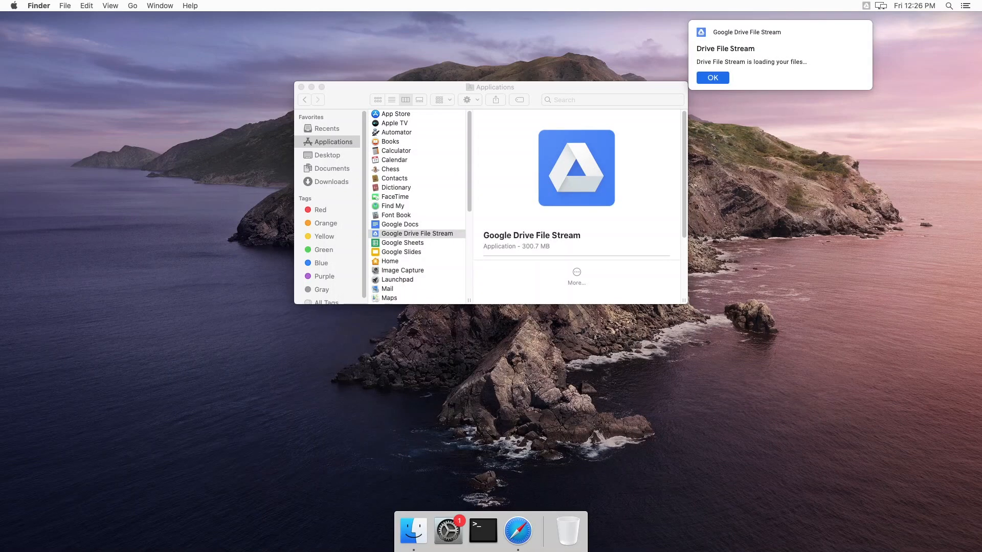
Dismiss the loading notification, close Applications, and step through then close the three-slide welcome tour.
{"action": "left_click", "coordinate": [502, 274]}
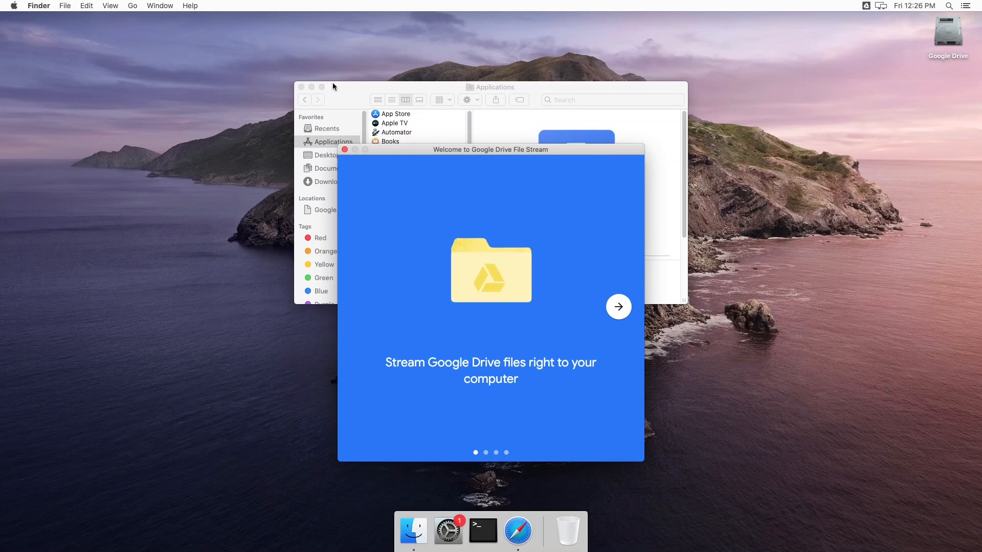
{"action": "left_click", "coordinate": [301, 87]}
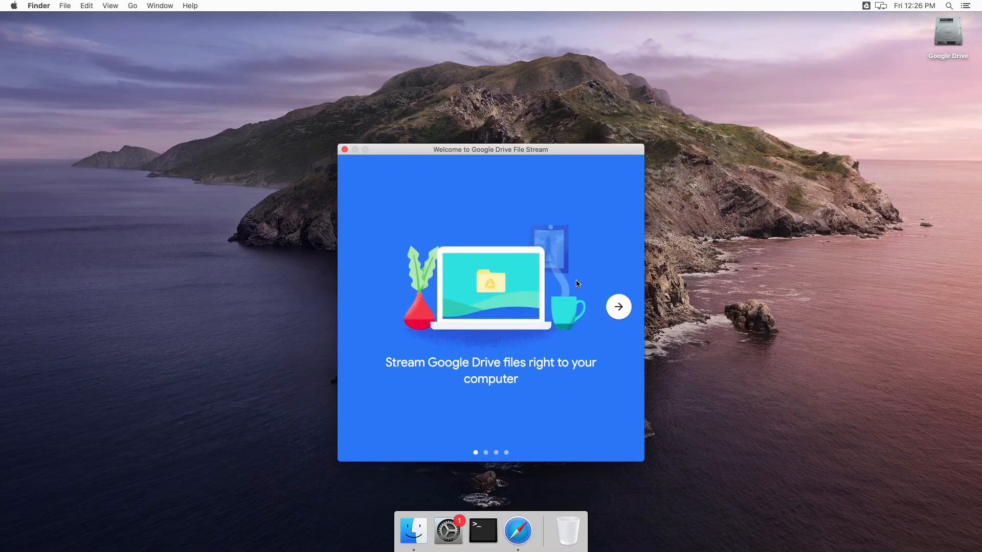
{"action": "left_click", "coordinate": [614, 304]}
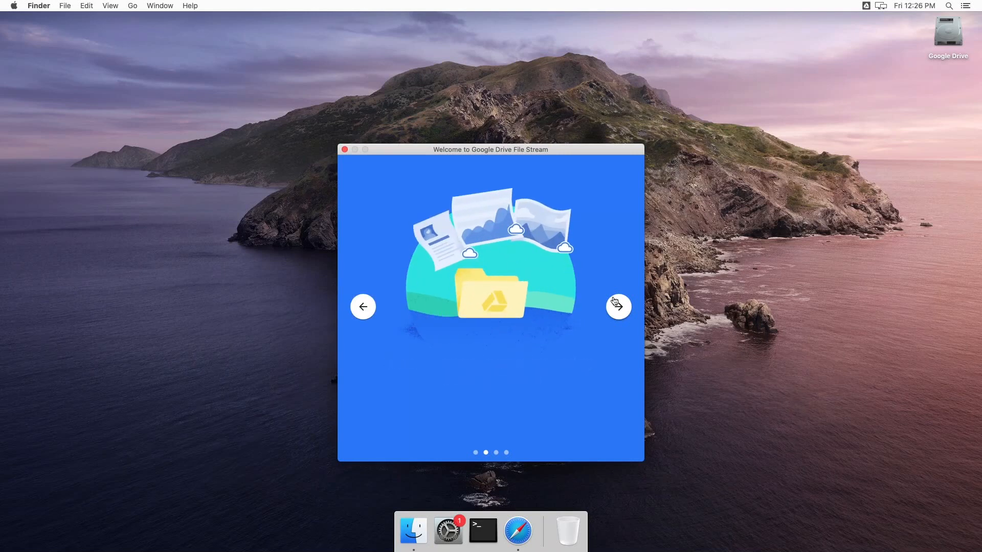
{"action": "left_click", "coordinate": [615, 304]}
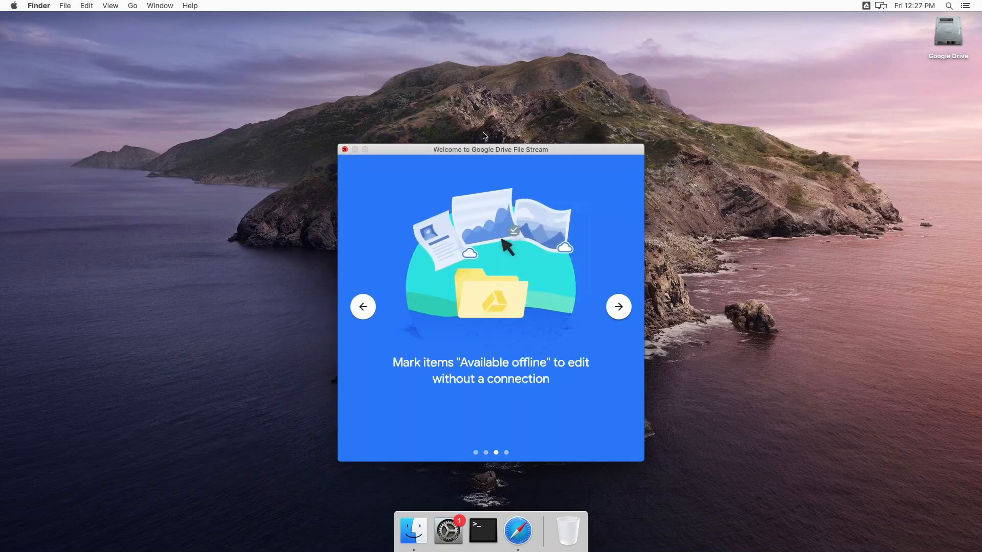
{"action": "left_click", "coordinate": [345, 150]}
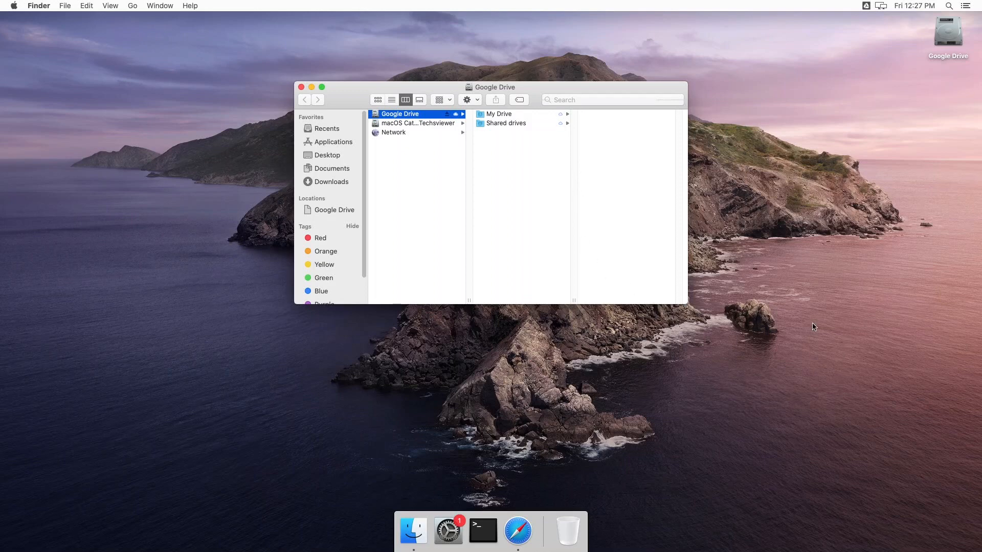
Browse Google Drive's My Drive and the first shared drive, then select members_template.gsheet in My Drive.
{"action": "left_click", "coordinate": [944, 36]}
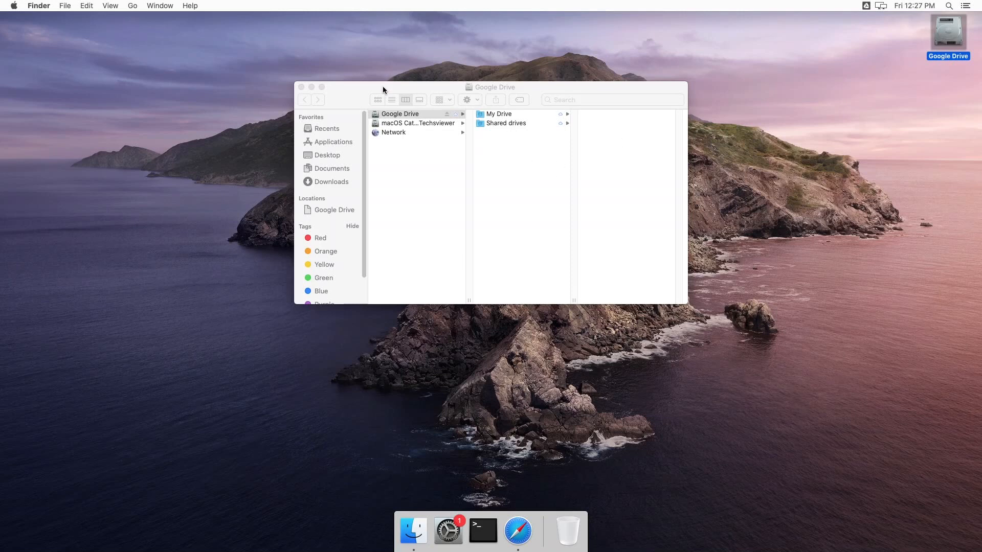
{"action": "left_click_drag", "start_coordinate": [383, 87], "coordinate": [381, 87]}
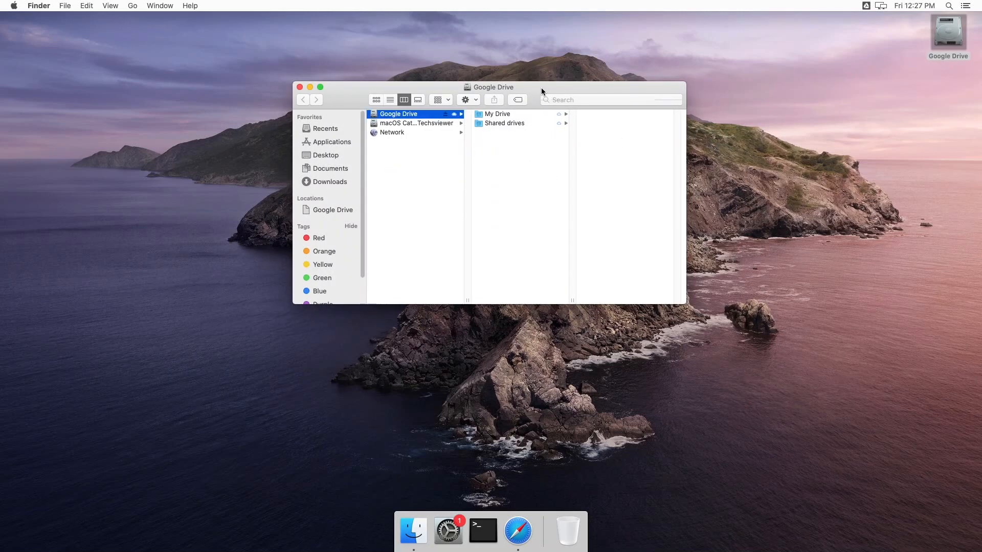
{"action": "left_click", "coordinate": [526, 116]}
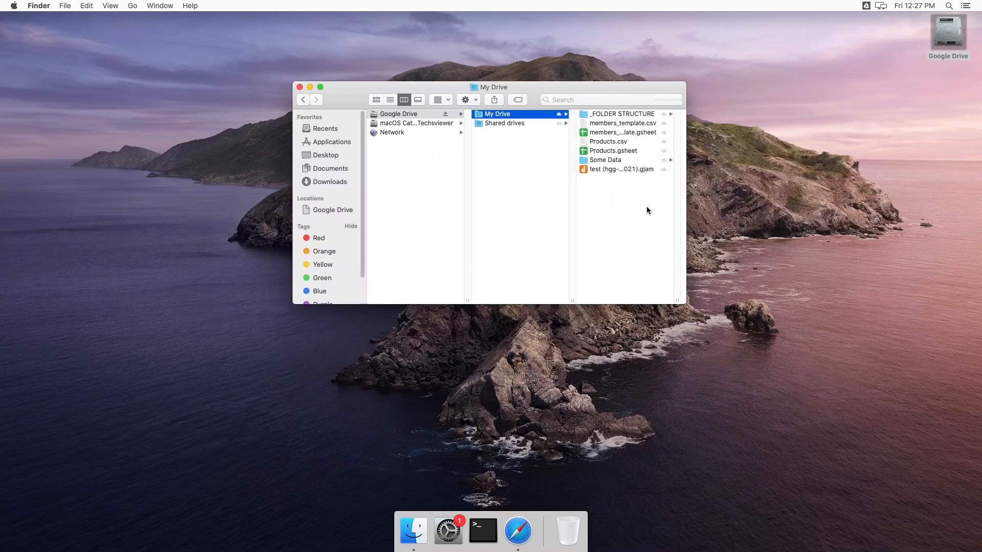
{"action": "left_click", "coordinate": [508, 123]}
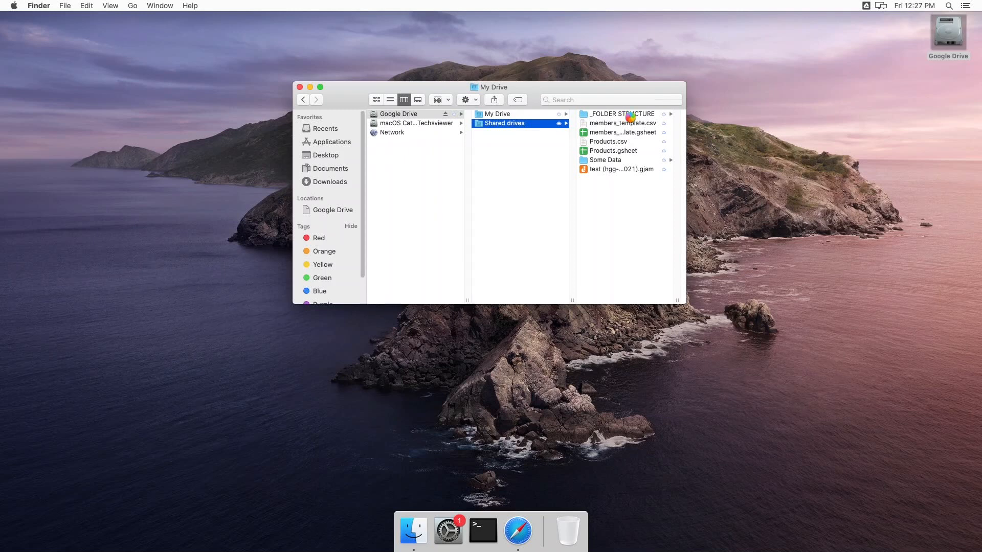
{"action": "left_click", "coordinate": [537, 115]}
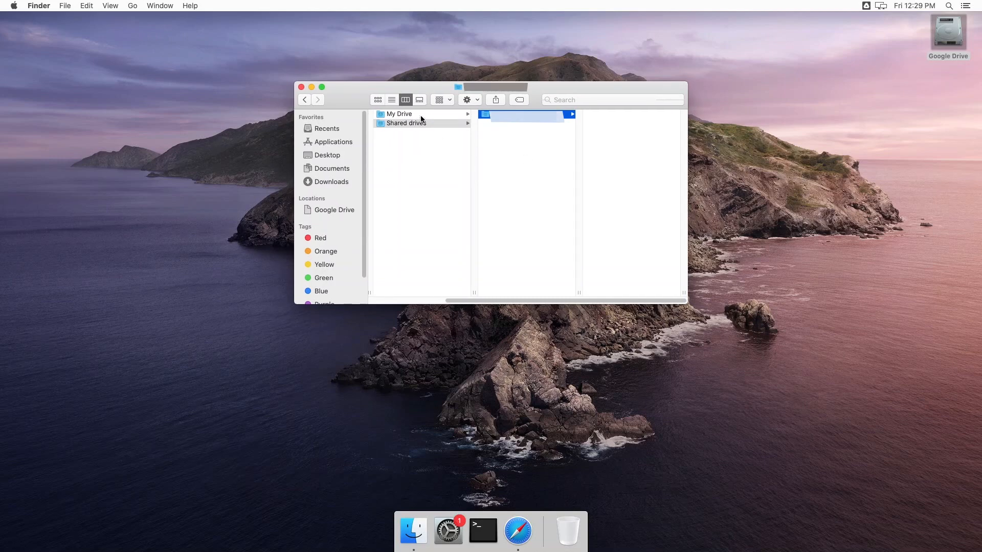
{"action": "left_click", "coordinate": [420, 115]}
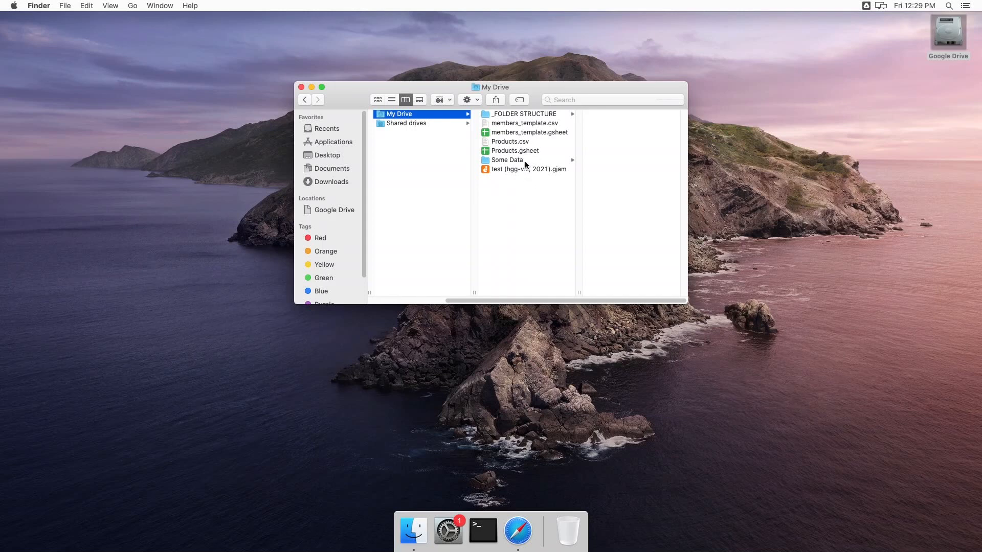
{"action": "left_click", "coordinate": [549, 134]}
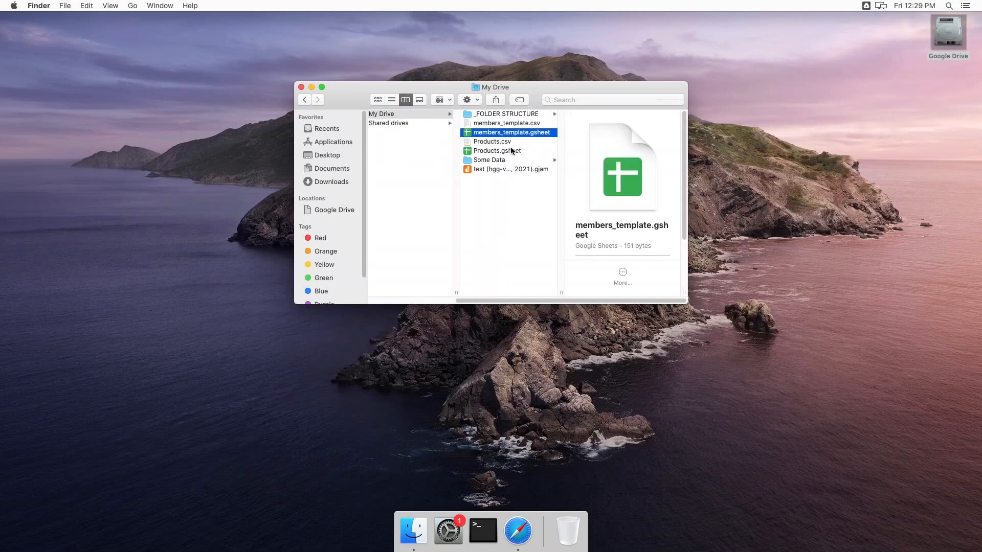
{"action": "key", "text": "Left"}
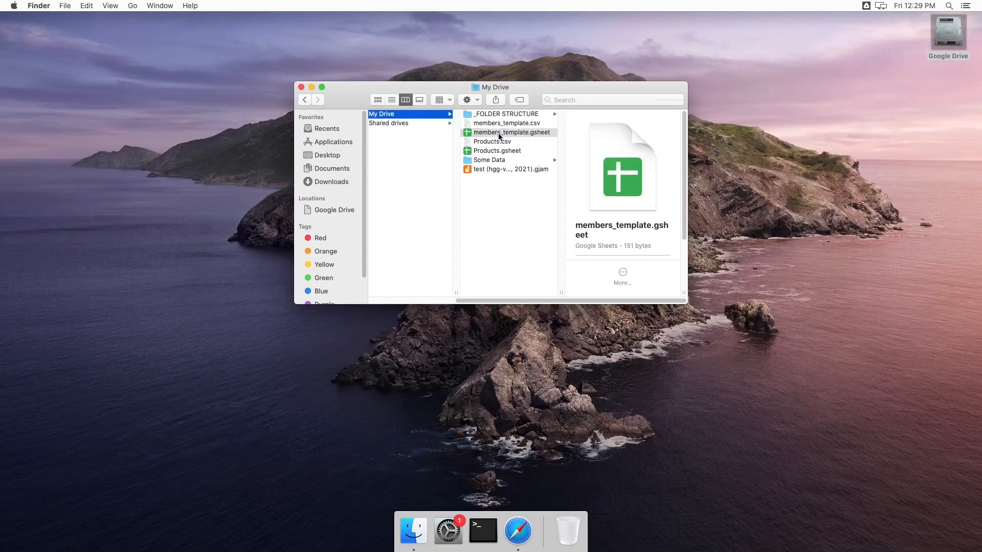
Open members_template.gsheet in Safari, sign in with the account e-mail and password, and decline saving the password.
{"action": "double_click", "coordinate": [499, 133]}
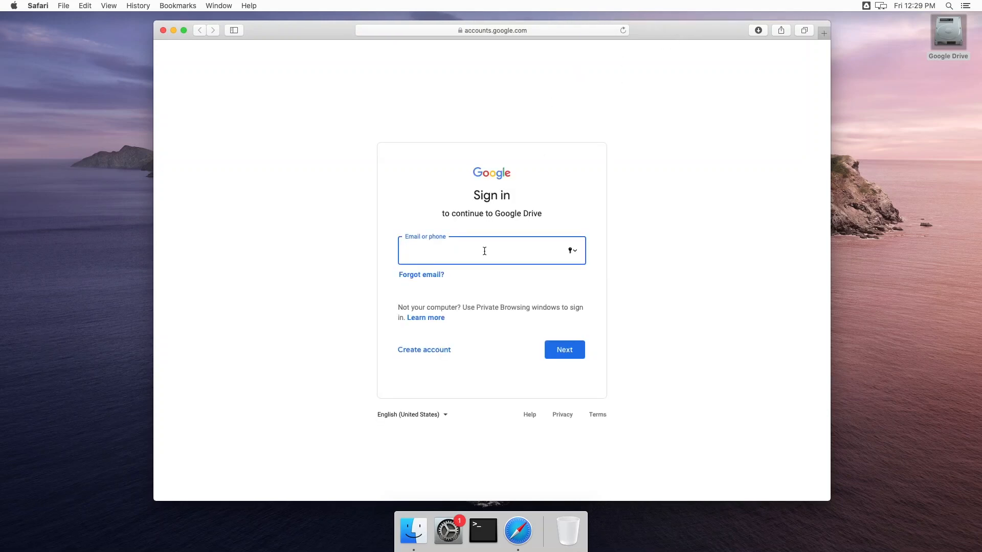
{"action": "key", "text": "Return"}
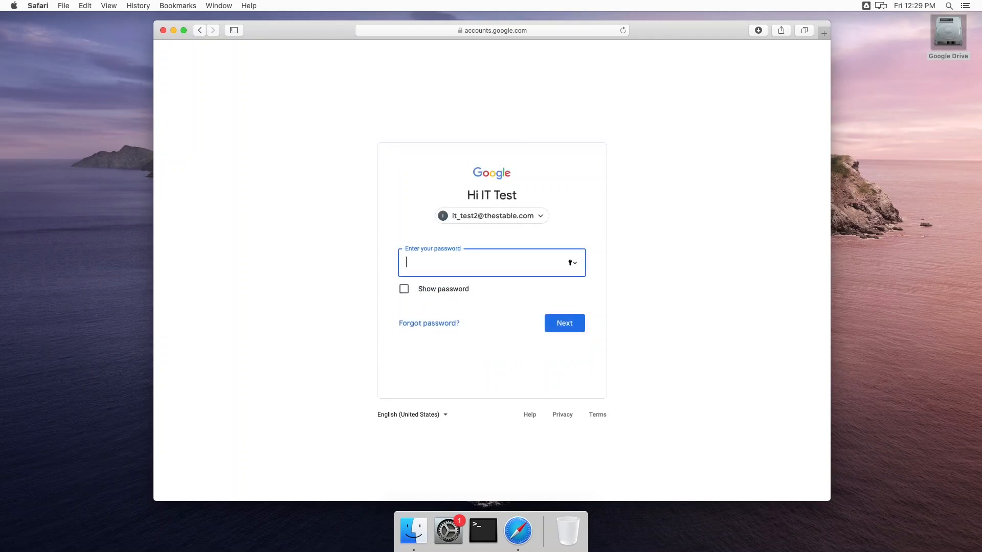
{"action": "type", "text": "••••••"}
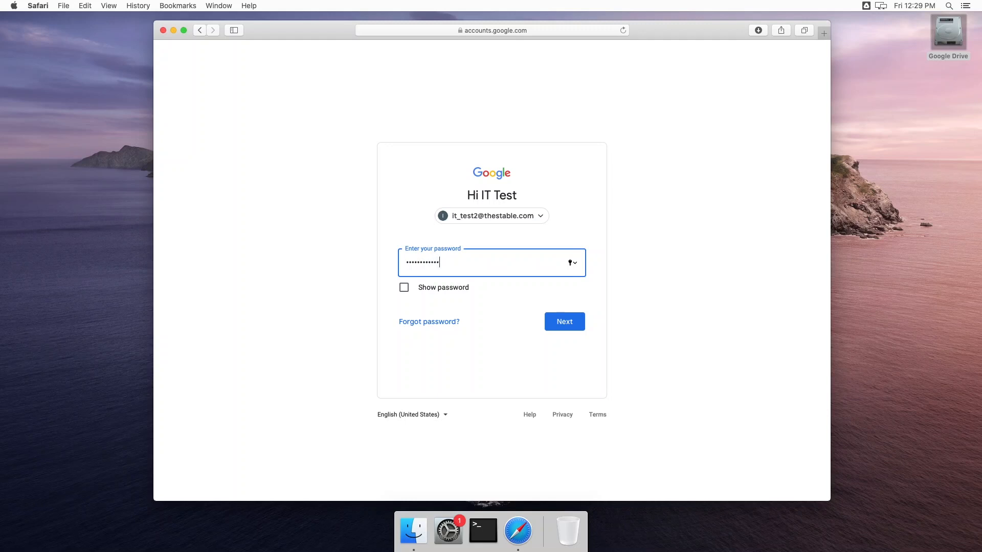
{"action": "key", "text": "Return"}
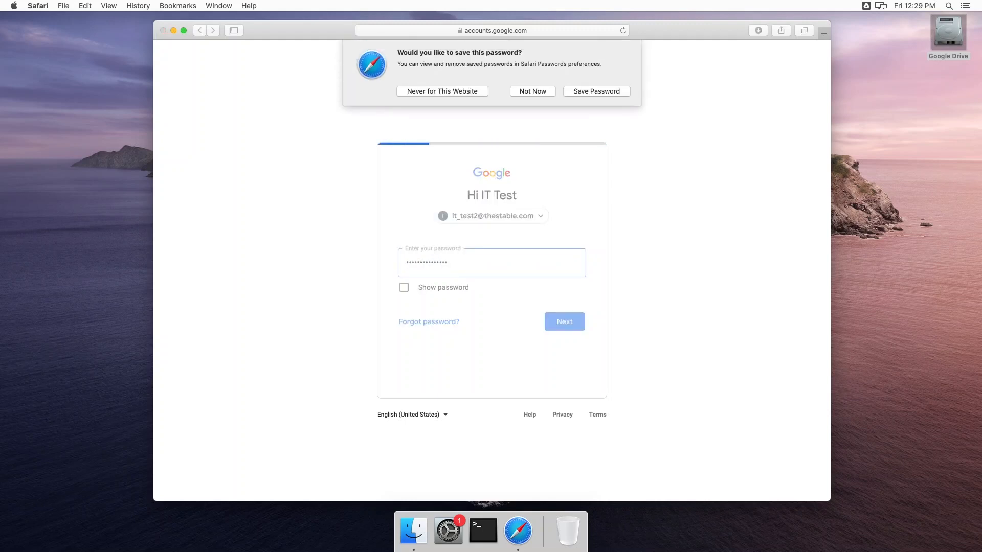
{"action": "left_click", "coordinate": [523, 91]}
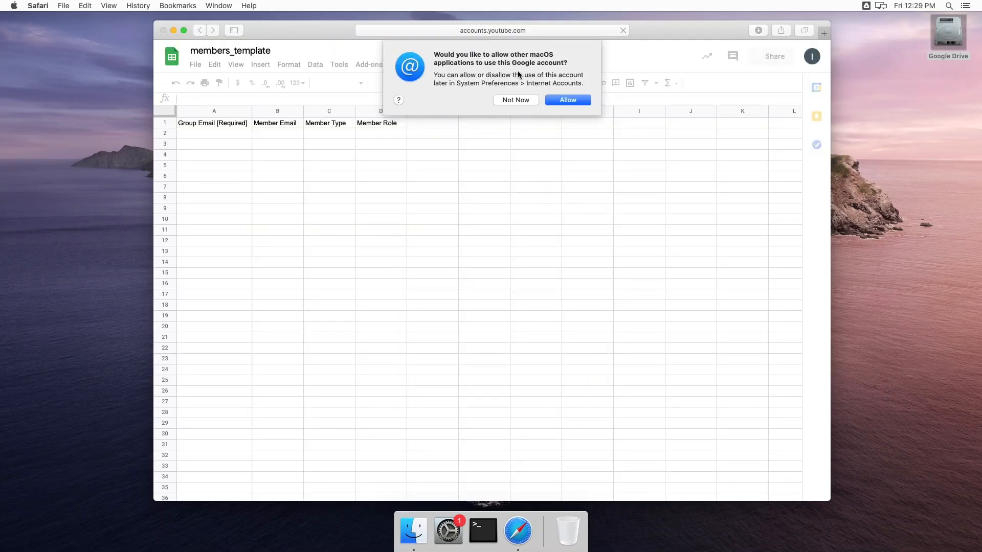
Decline account sharing and enter 'Make changes' in cell C8.
{"action": "left_click", "coordinate": [515, 99]}
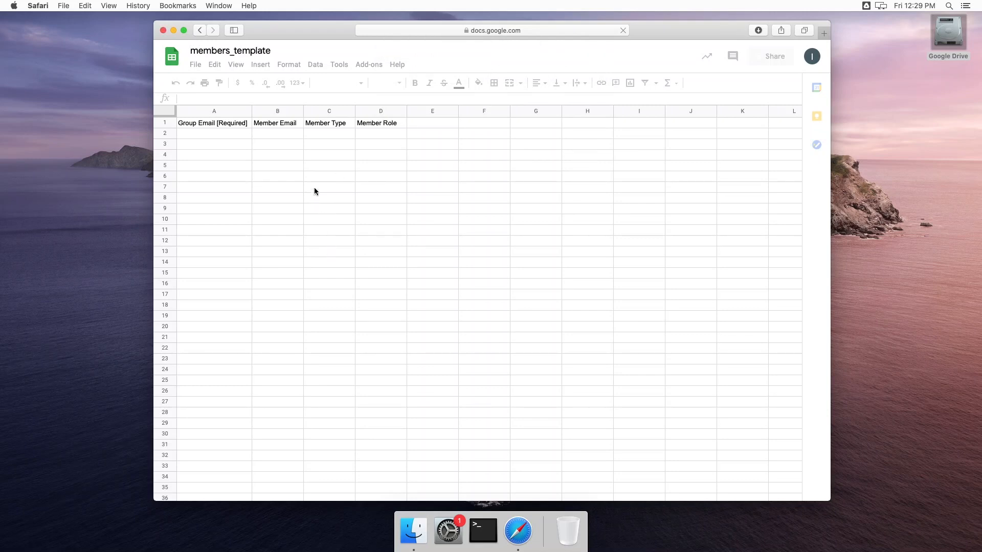
{"action": "left_click", "coordinate": [332, 196]}
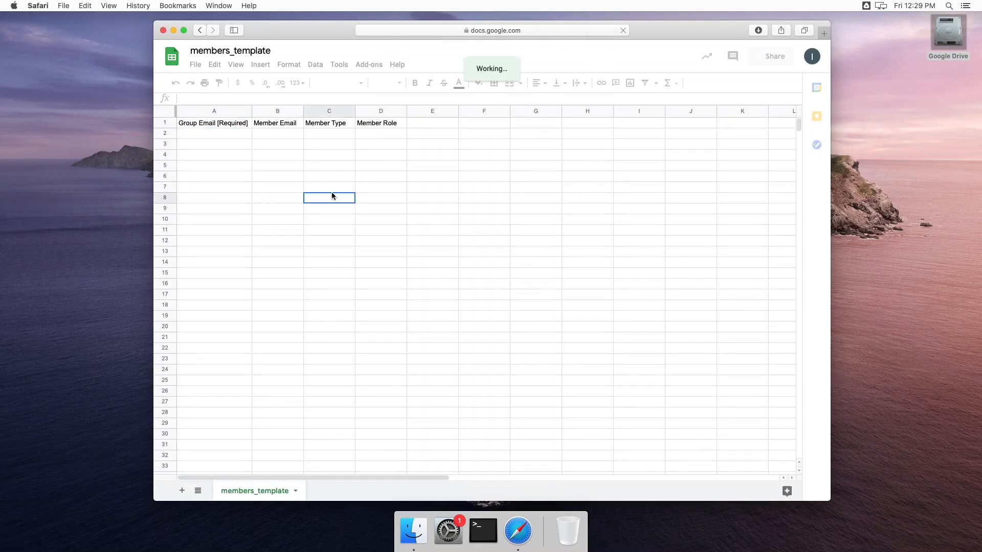
{"action": "key", "text": "Up"}
{"action": "key", "text": "Up"}
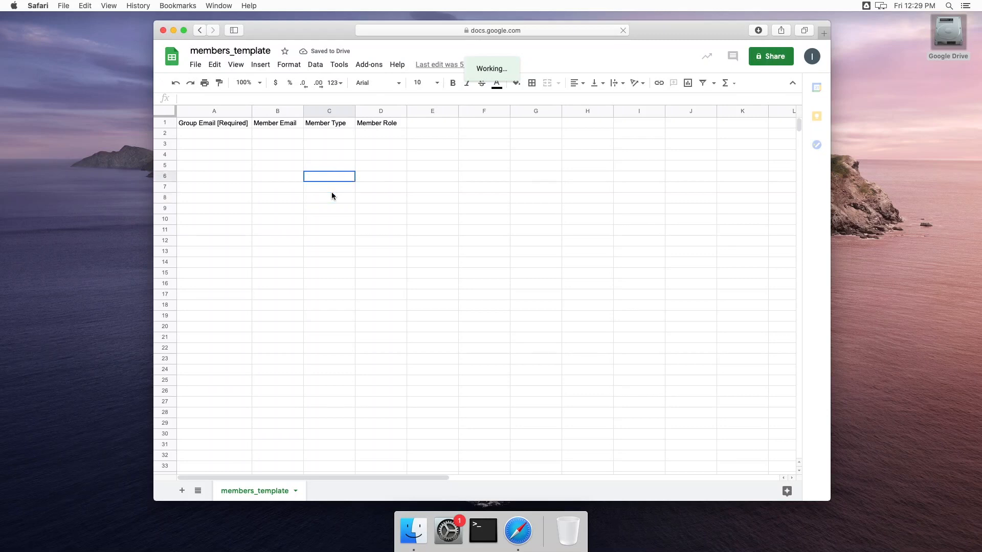
{"action": "left_click", "coordinate": [332, 196]}
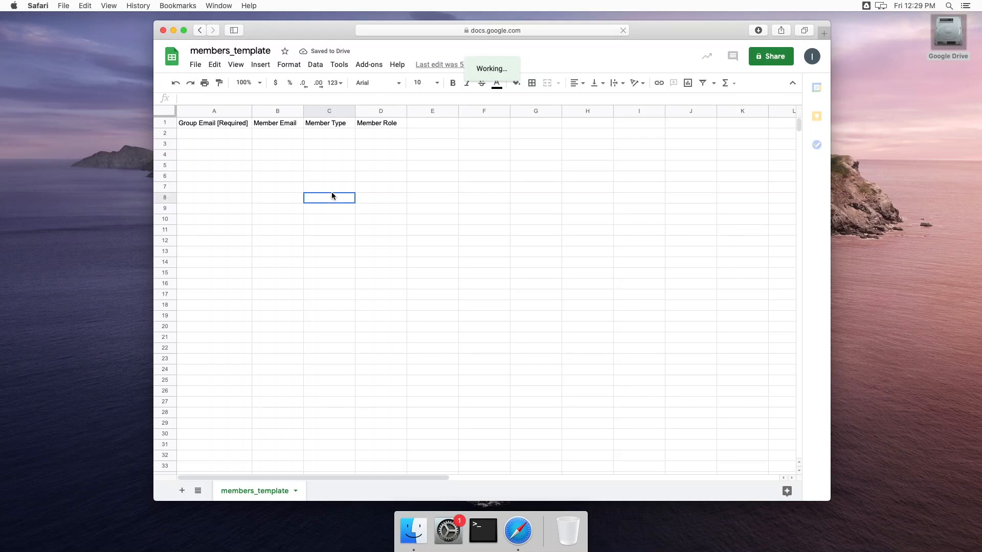
{"action": "type", "text": "Make cha"}
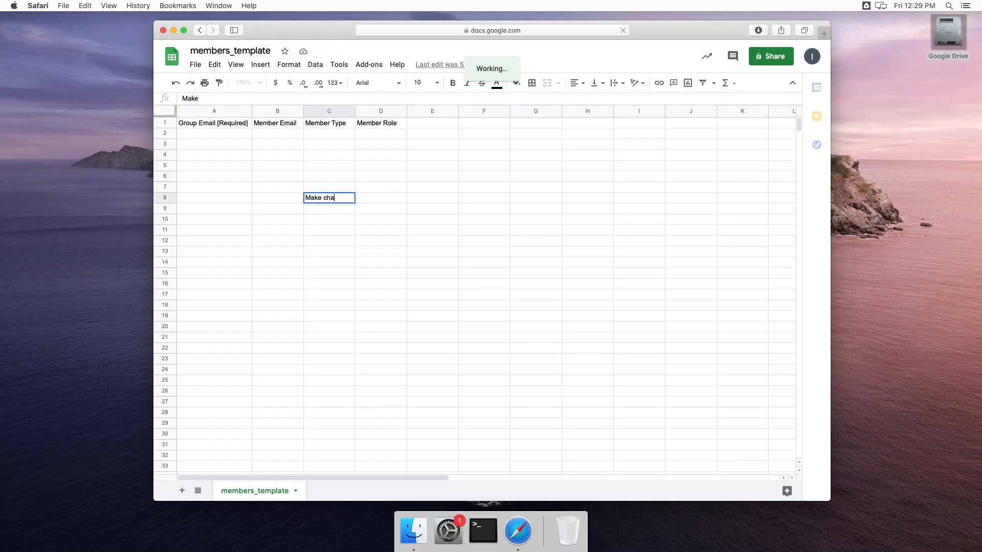
{"action": "type", "text": "nges"}
{"action": "key", "text": "Return"}
Enter 'Add data and information' in cell C9.
{"action": "type", "text": "Add data"}
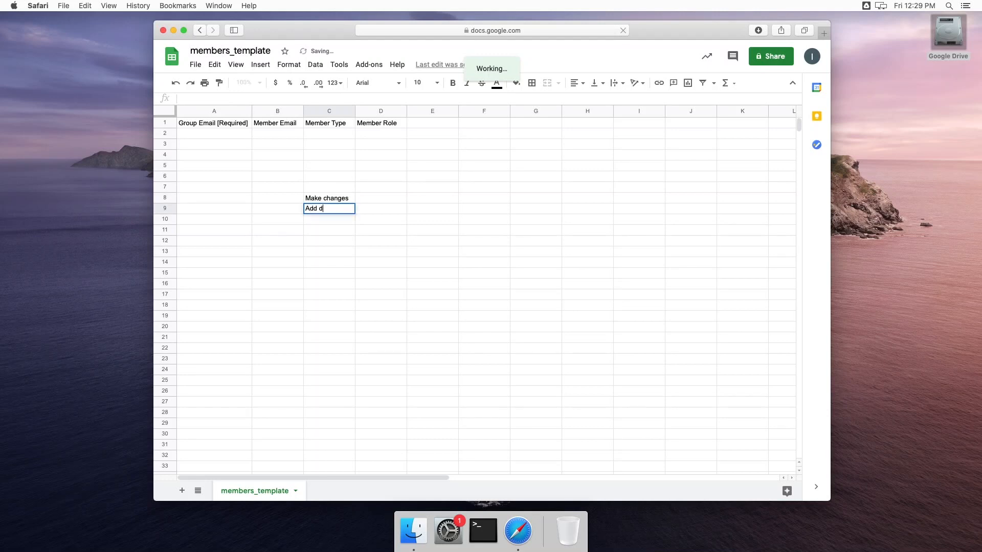
{"action": "key", "text": "BackSpace"}
{"action": "key", "text": "BackSpace"}
{"action": "key", "text": "BackSpace"}
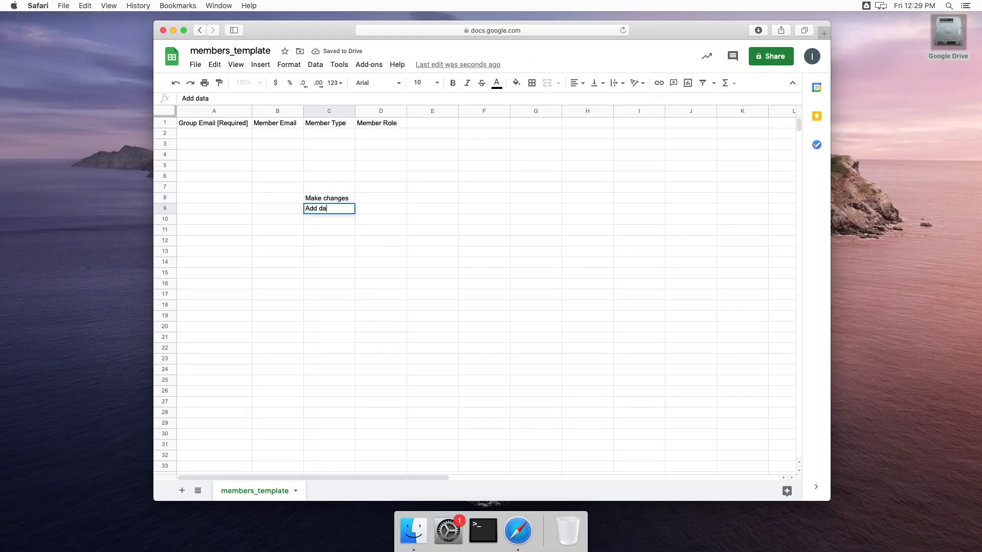
{"action": "type", "text": "ata and information"}
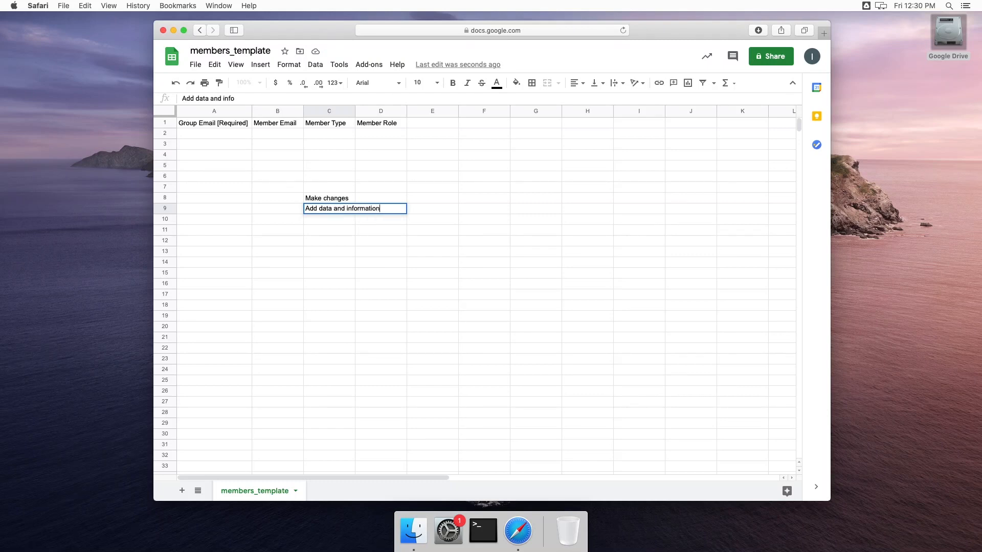
{"action": "key", "text": "Return"}
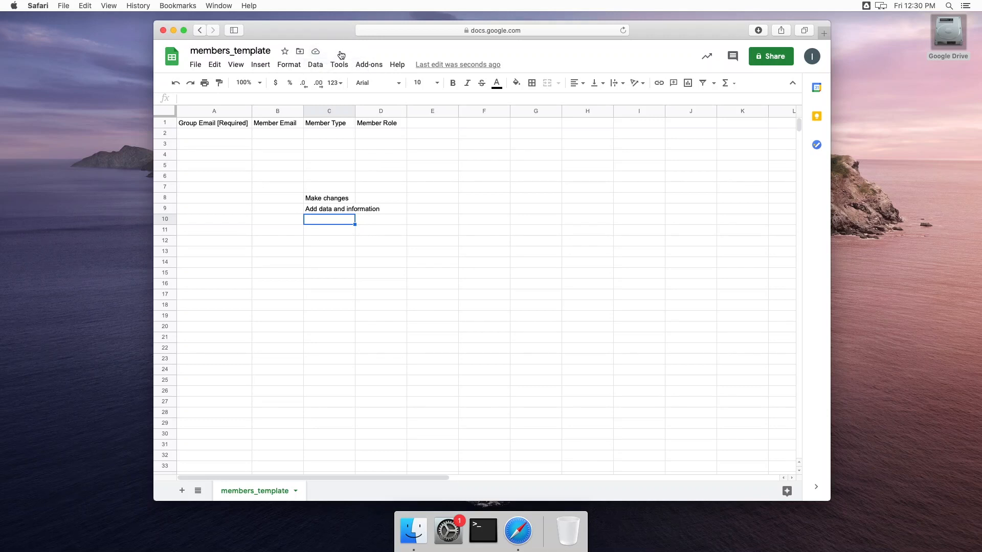
{"action": "left_click", "coordinate": [421, 323]}
Close the Safari window showing the sheet and bring the Finder My Drive list back into focus.
{"action": "left_click", "coordinate": [163, 31]}
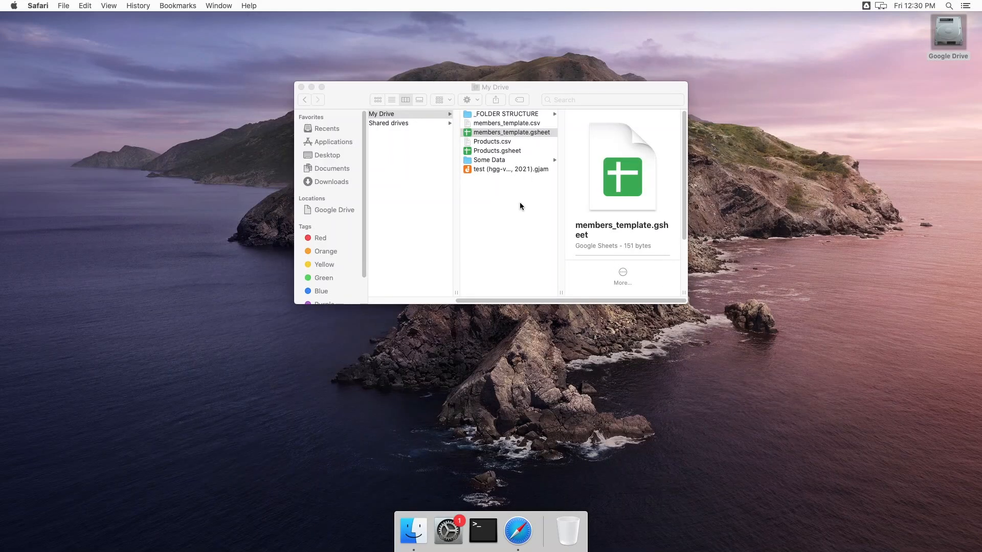
{"action": "left_click", "coordinate": [531, 133]}
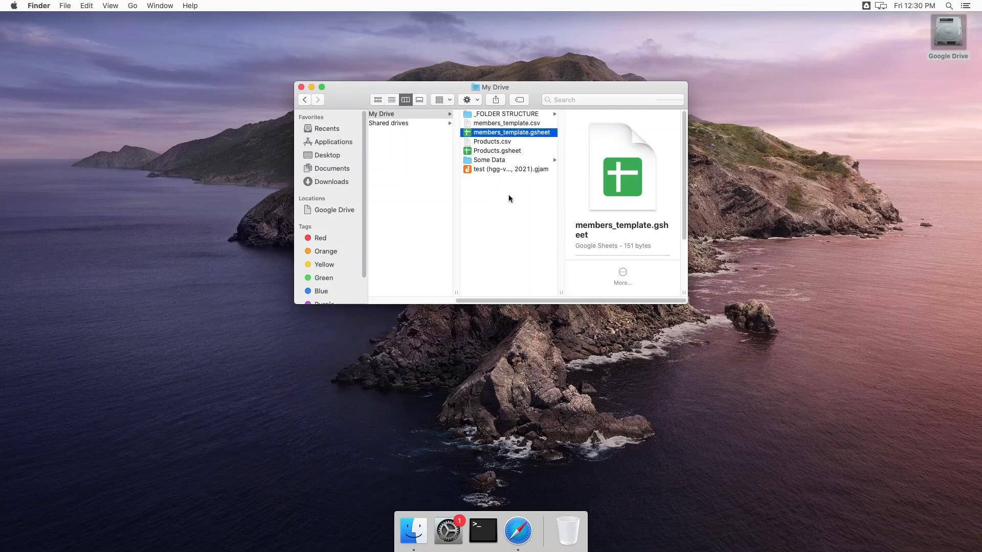